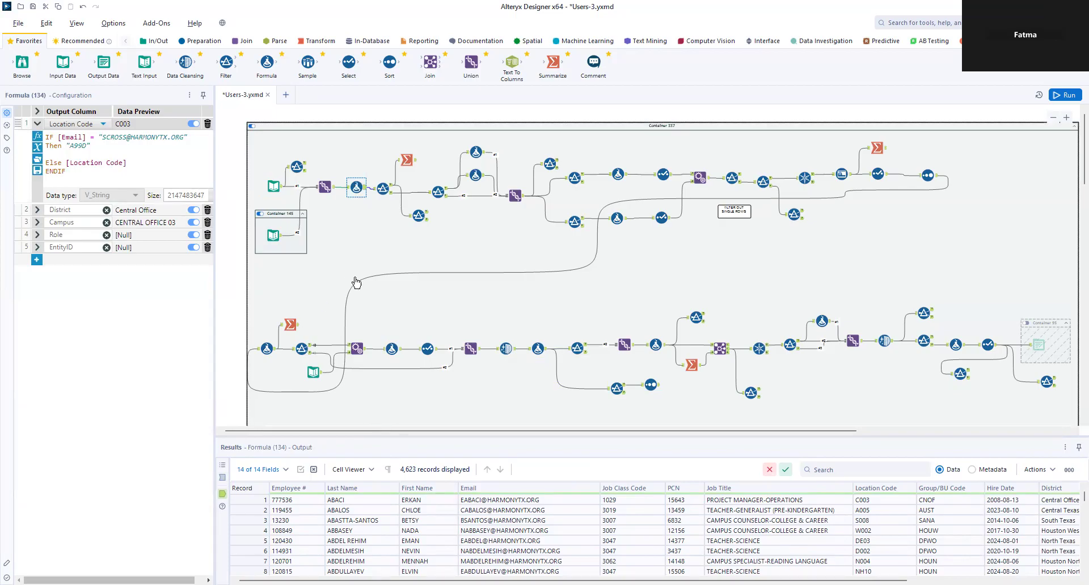
# Step: Select only Formula (134) and reveal its District IF/ELSEIF expression mapping Group/BU codes to districts
pyautogui.keyDown('ctrl'); pyautogui.click(326, 188); pyautogui.keyUp('ctrl')
pyautogui.keyDown('ctrl'); pyautogui.click(332, 189); pyautogui.keyUp('ctrl')
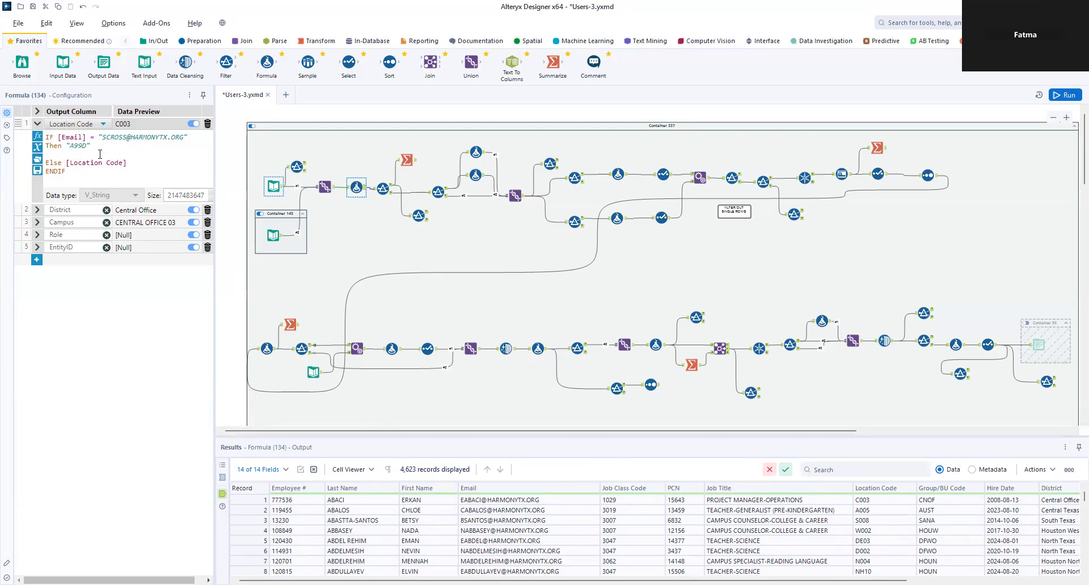
pyautogui.click(37, 210)
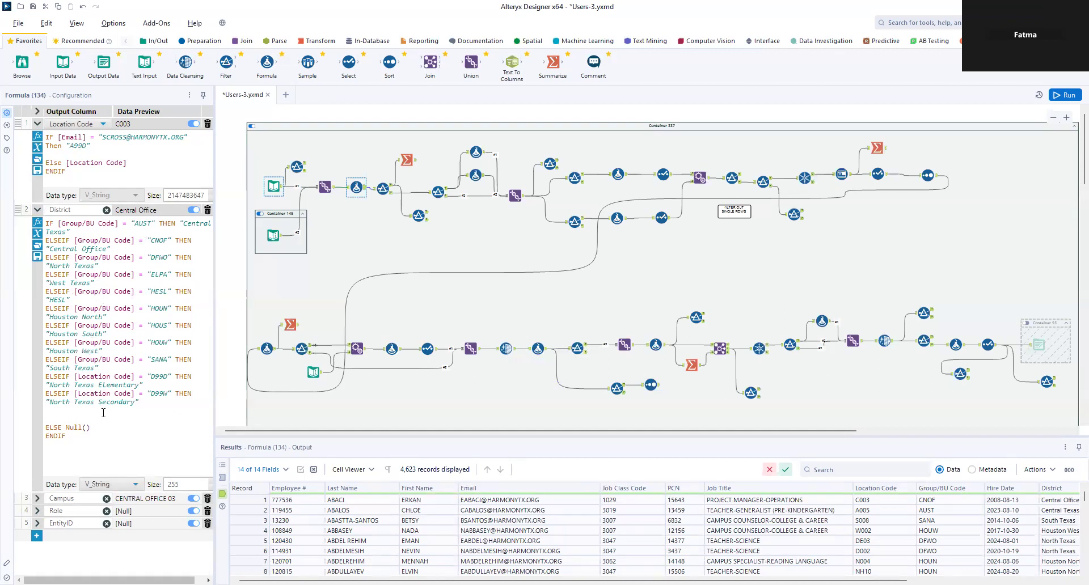
# Step: Reveal the Campus expression and widen the Formula (134) settings area so lines fit
pyautogui.click(37, 499)
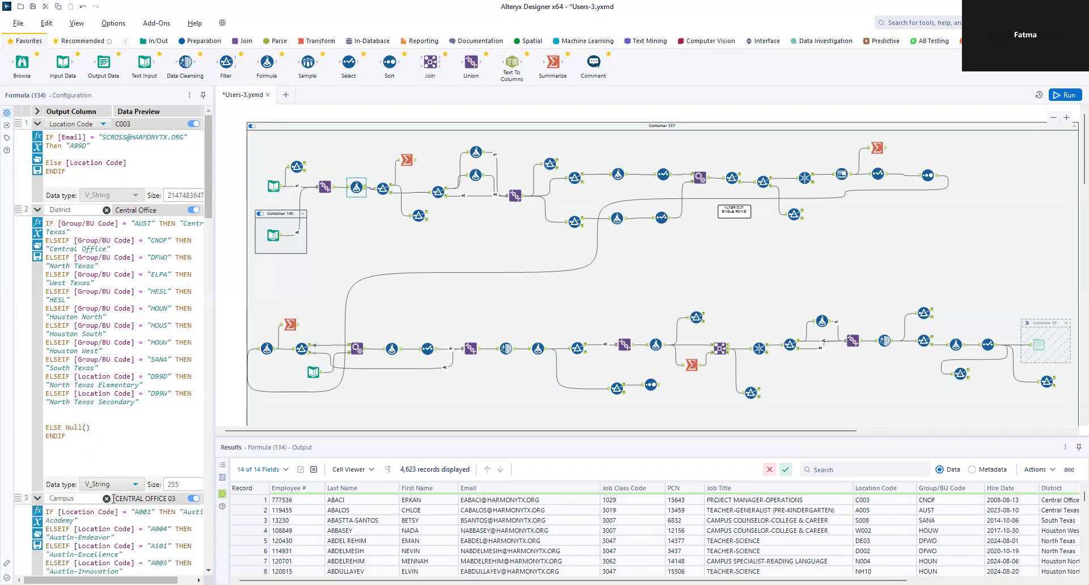
pyautogui.scroll(-10, 134, 465)
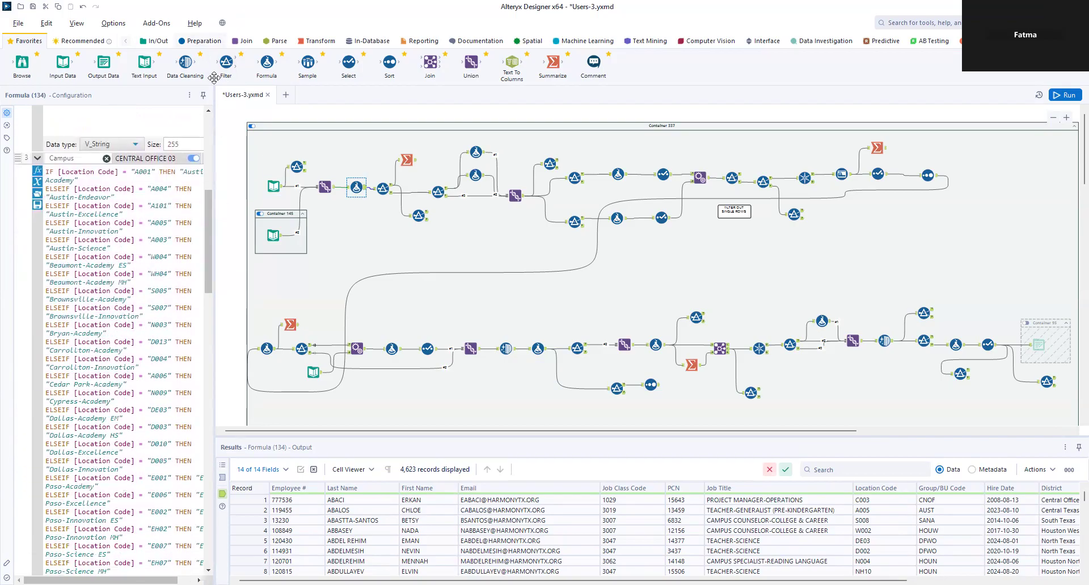
pyautogui.moveTo(214, 91); pyautogui.dragTo(339, 91)
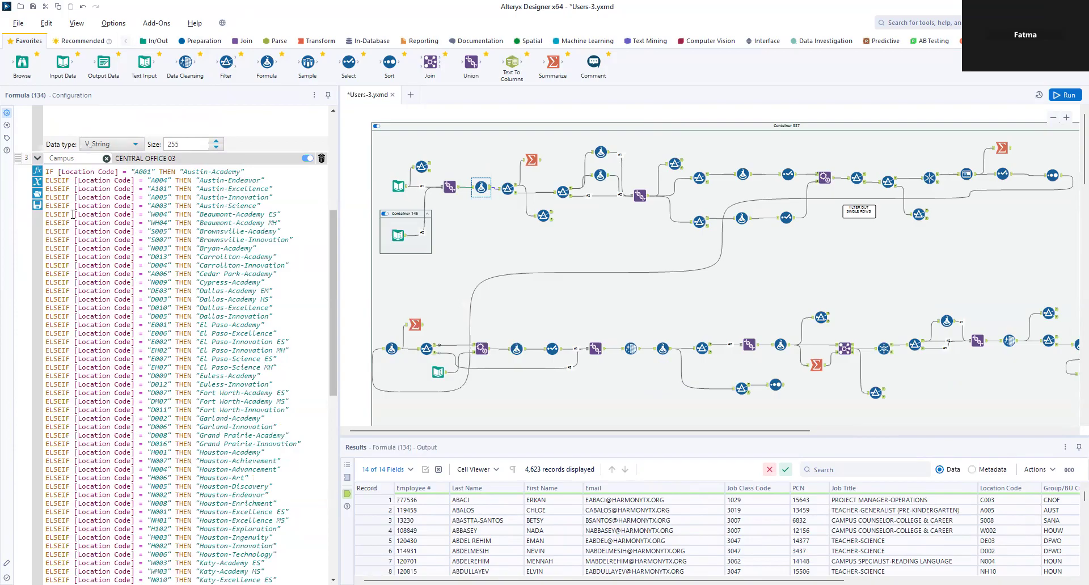
# Step: Reveal the Role and EntityID expressions and read through EntityID's Campus-to-ID mapping
pyautogui.scroll(-15, 70, 172)
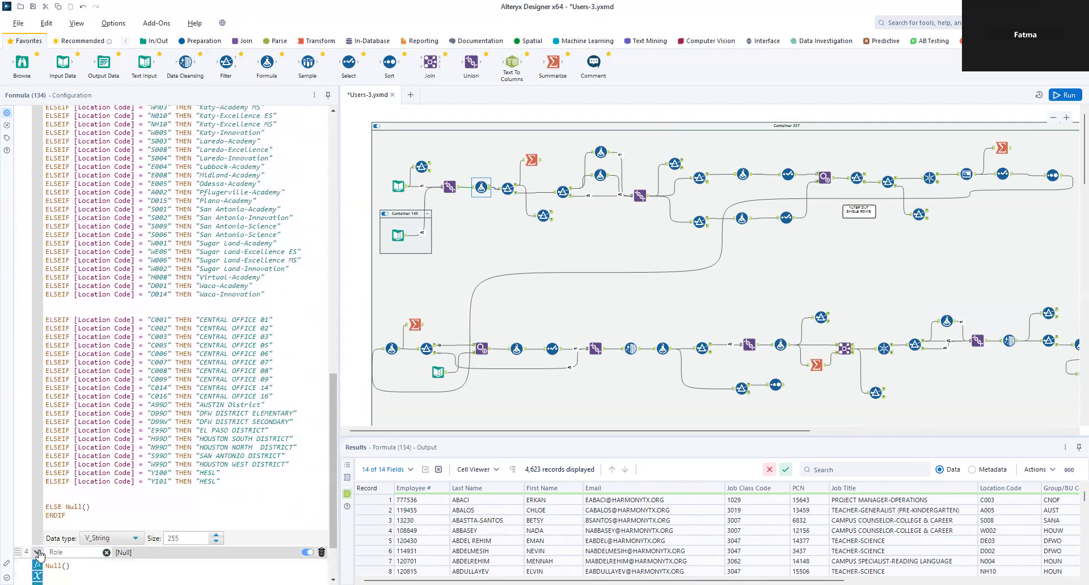
pyautogui.click(144, 552)
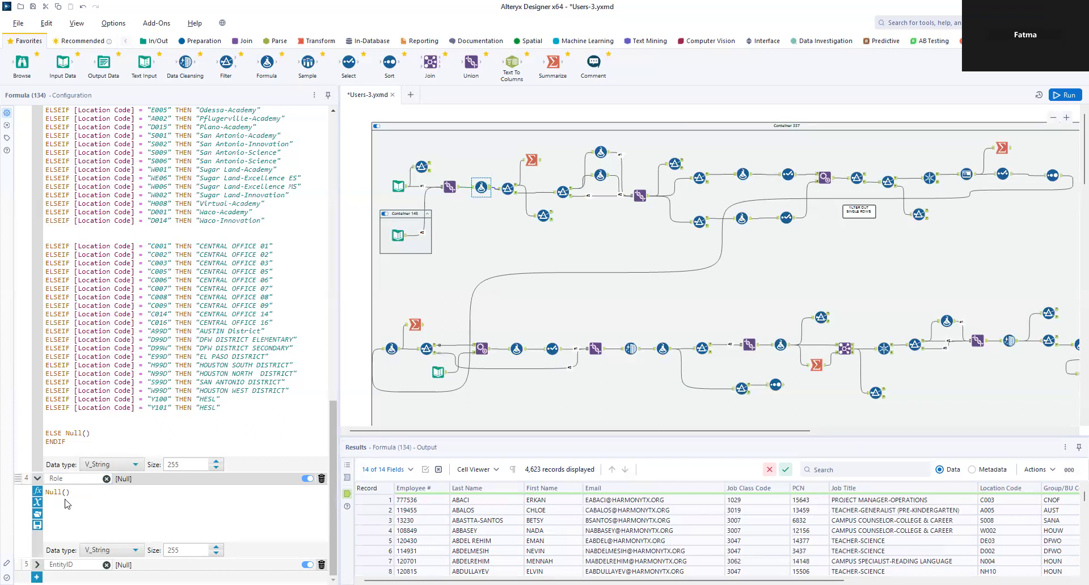
pyautogui.click(37, 565)
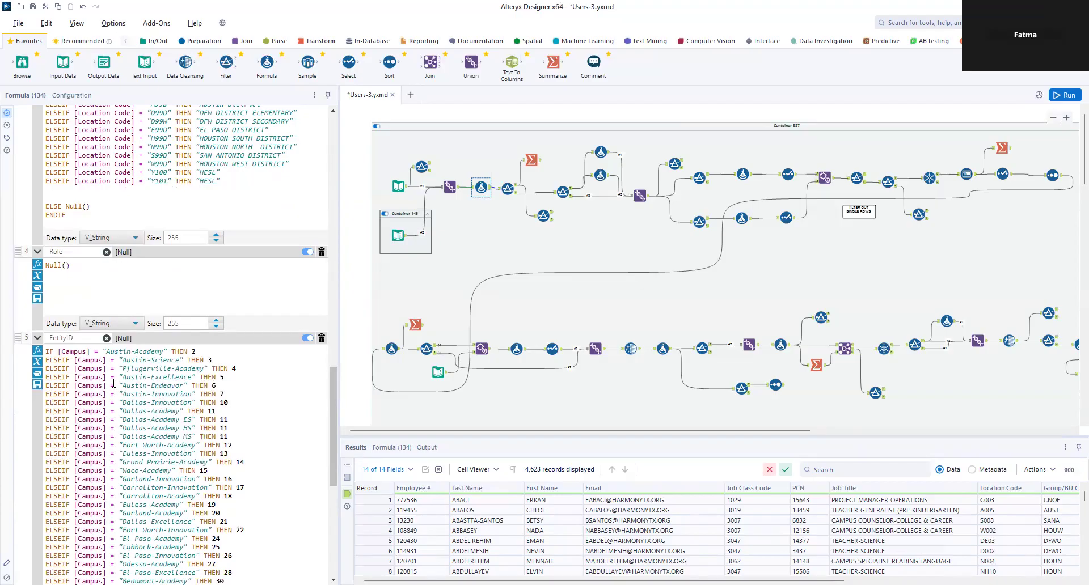
pyautogui.scroll(-5, 181, 399)
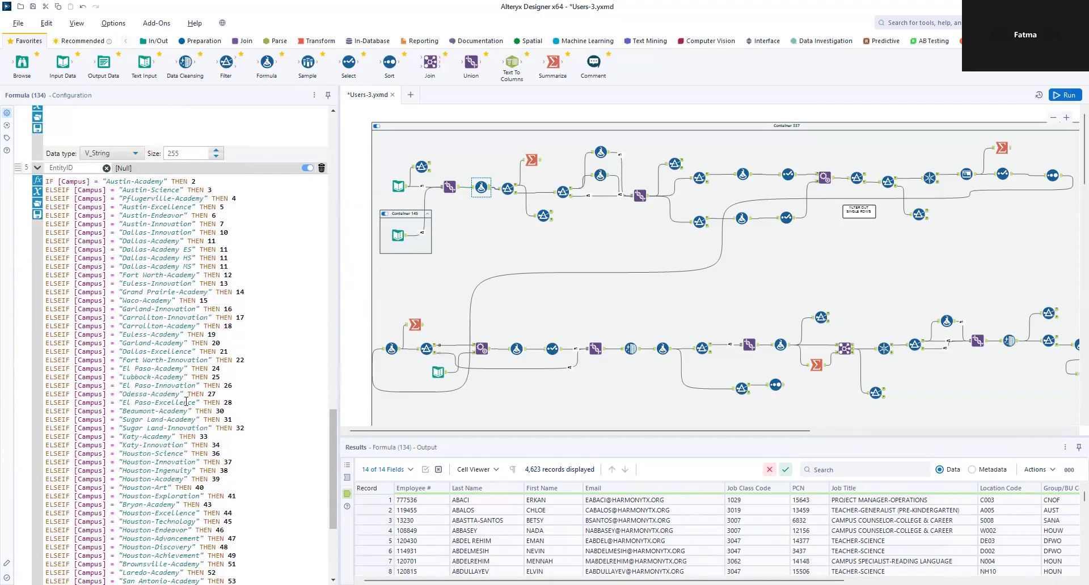
pyautogui.scroll(-5, 224, 420)
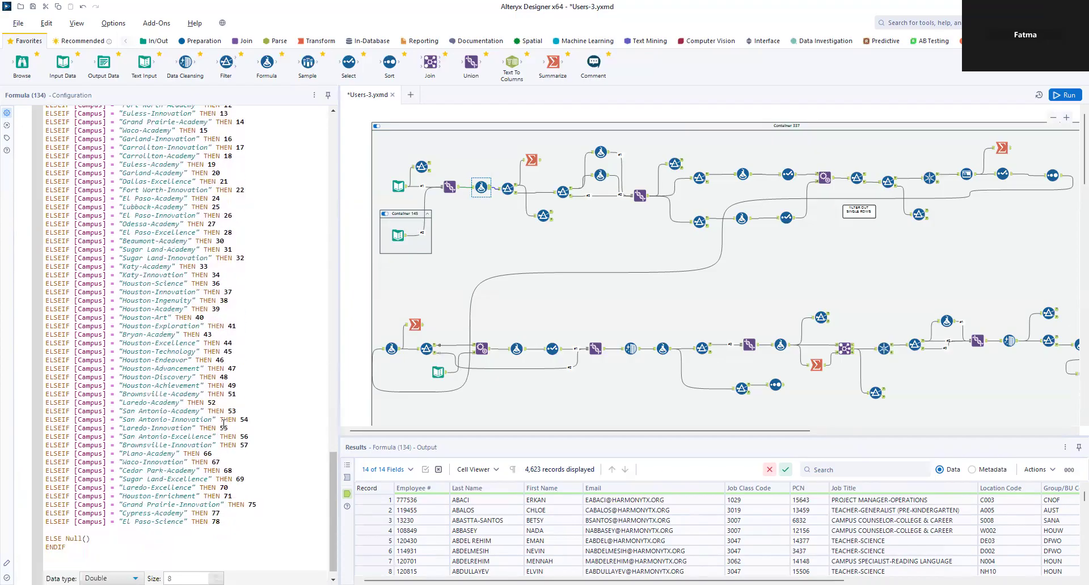
pyautogui.scroll(-1, 224, 423)
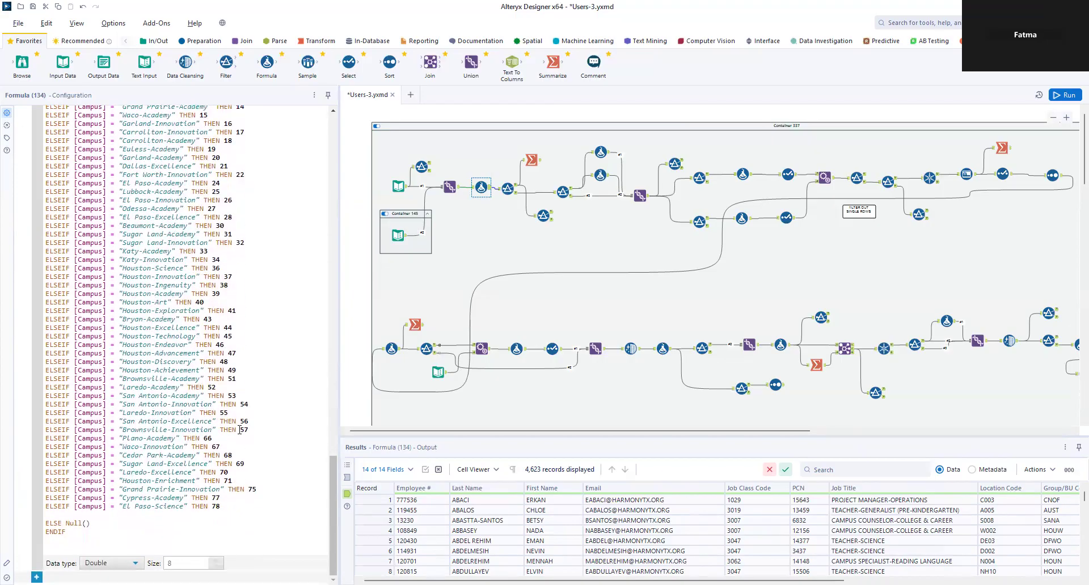
pyautogui.scroll(8, 239, 429)
pyautogui.scroll(-1, 170, 377)
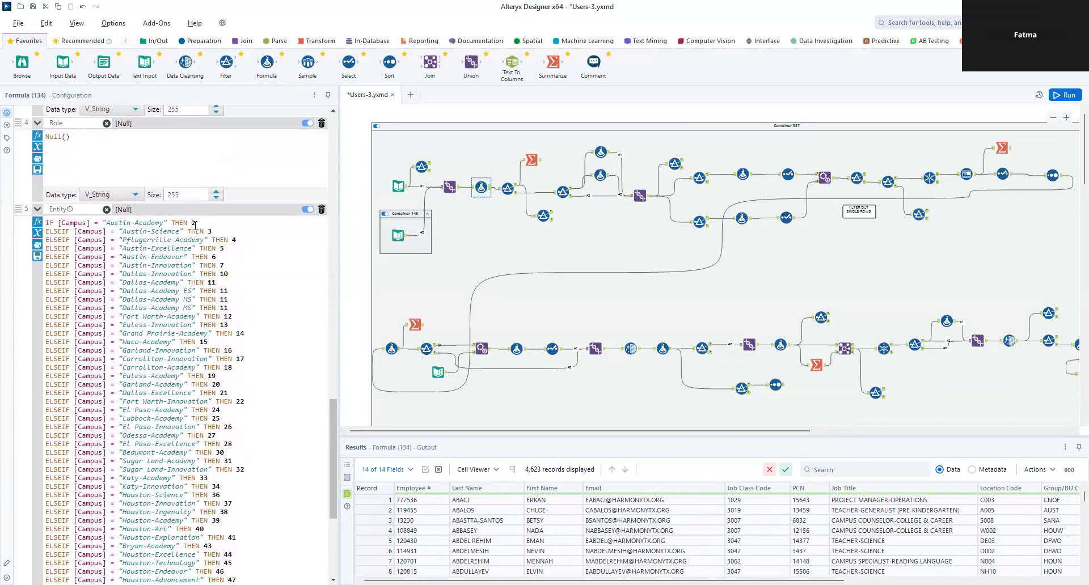
pyautogui.scroll(-8, 264, 387)
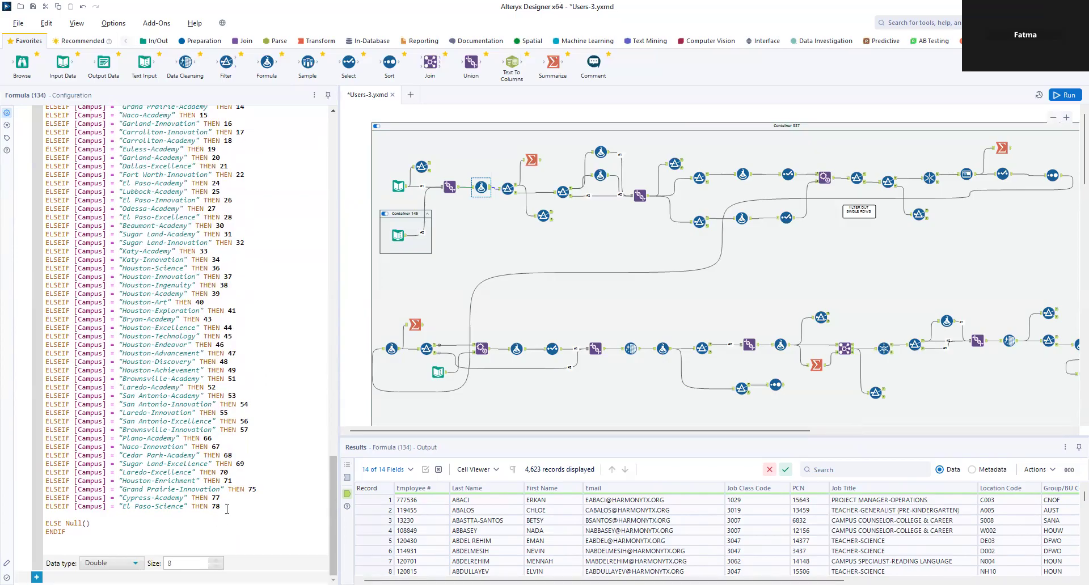
pyautogui.scroll(10, 232, 503)
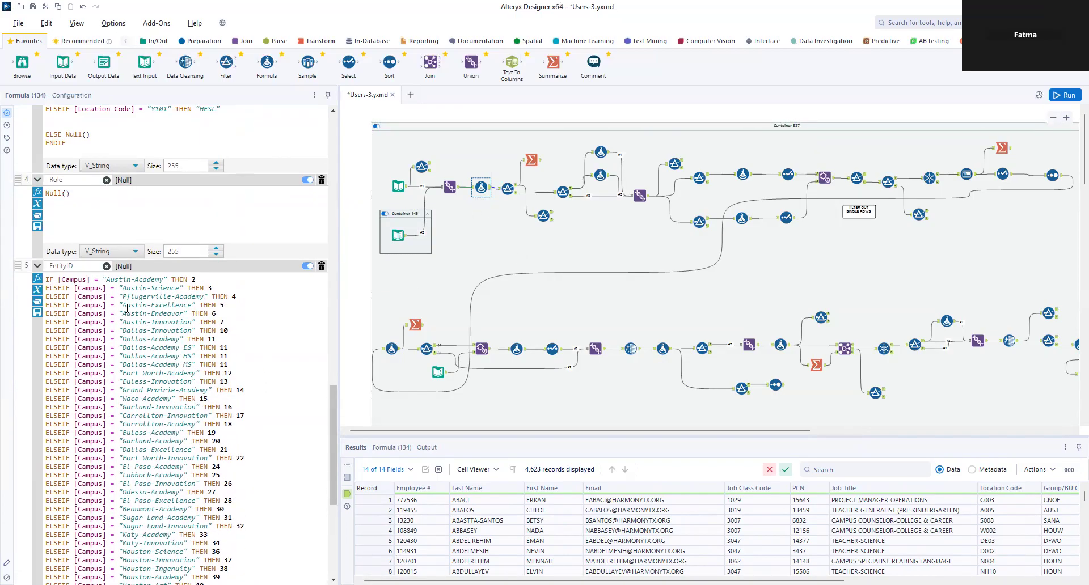
# Step: Inspect Filter (87)'s custom filter and the Summarize (155) step
pyautogui.click(507, 193)
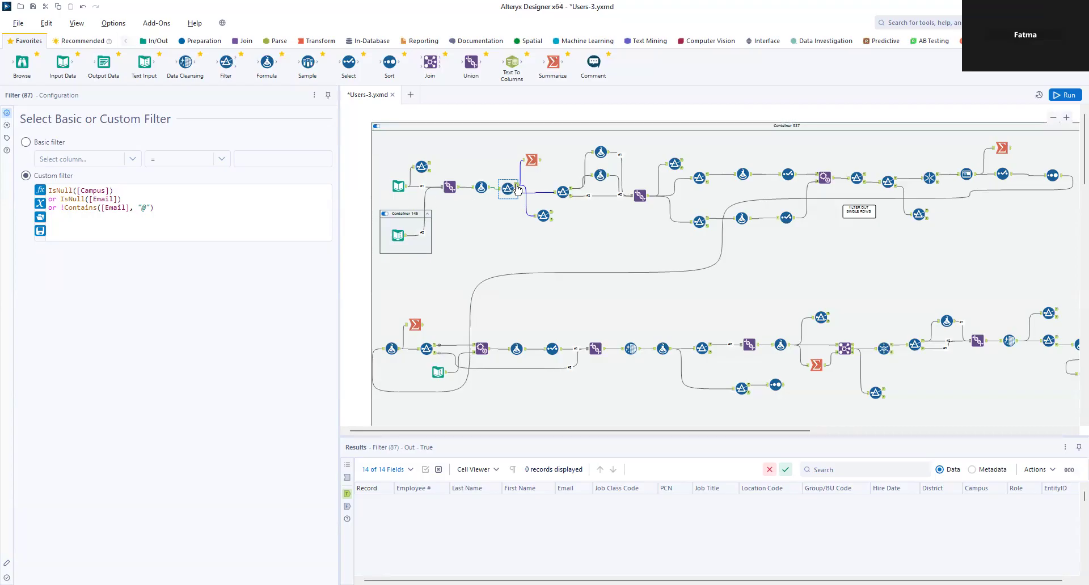
pyautogui.click(539, 163)
pyautogui.click(508, 188)
# Step: Revisit Formula (134) and Filter (87), then view Filter (139)'s 71 Houston South/West records
pyautogui.keyDown('ctrl'); pyautogui.click(484, 189); pyautogui.keyUp('ctrl')
pyautogui.click(490, 191)
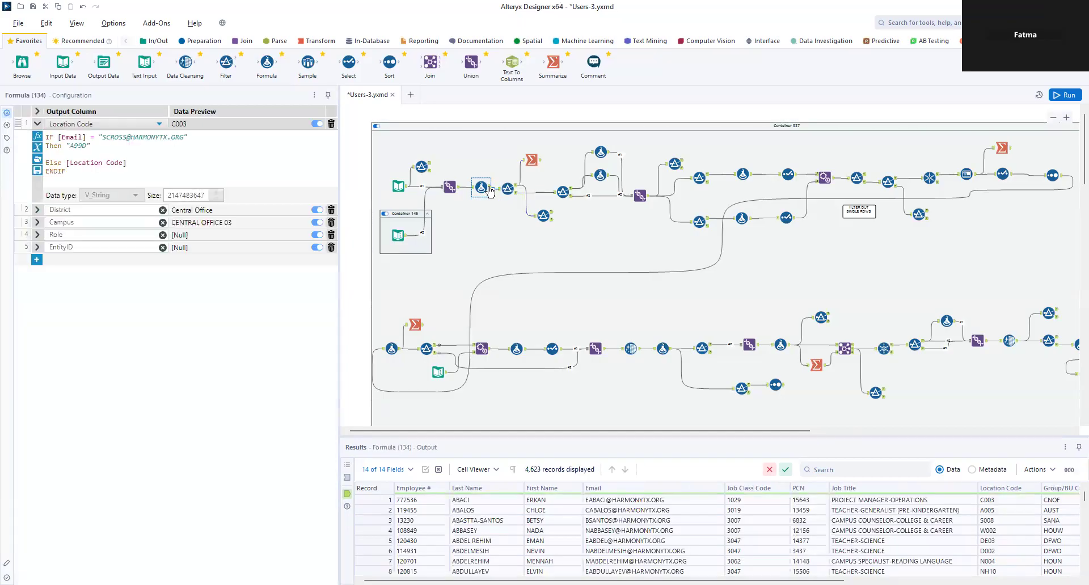
pyautogui.keyDown('ctrl'); pyautogui.click(508, 190); pyautogui.keyUp('ctrl')
pyautogui.click(516, 197)
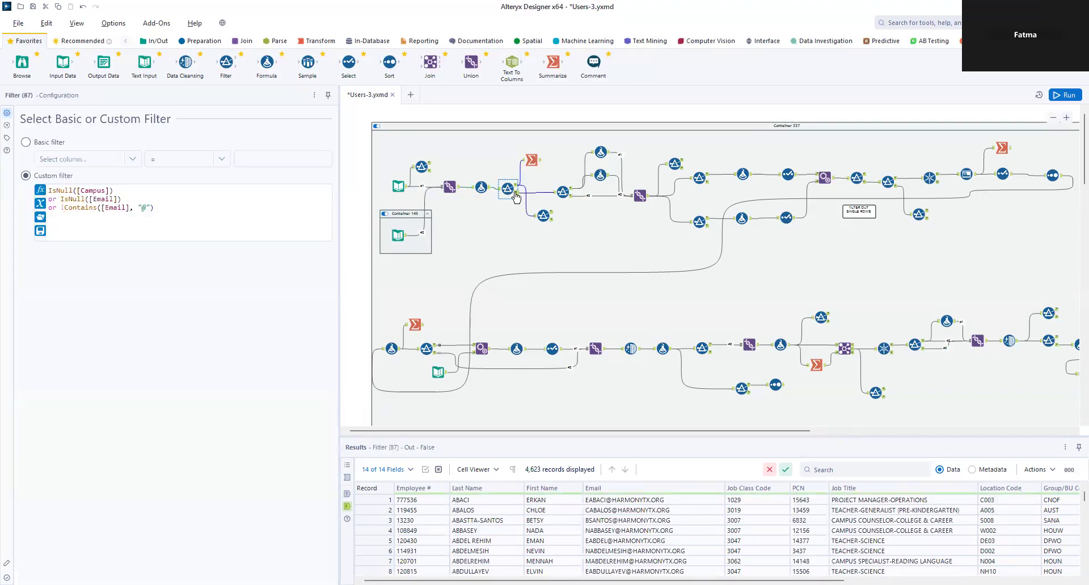
pyautogui.keyDown('ctrl'); pyautogui.click(562, 194); pyautogui.keyUp('ctrl')
pyautogui.click(562, 195)
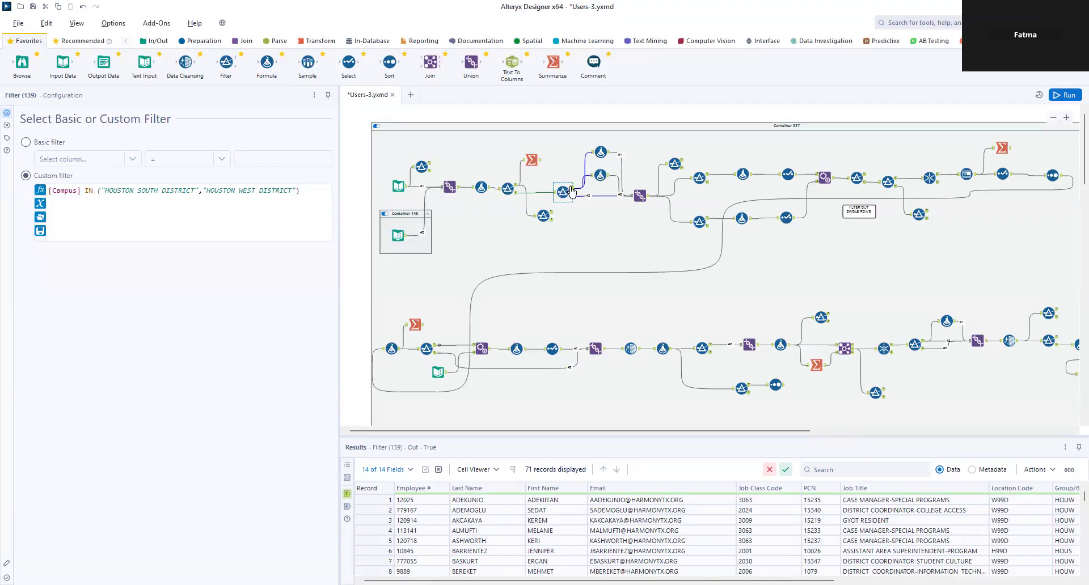
# Step: Reveal the District expressions in Formula (140) for Houston South and Formula (141) for Houston West
pyautogui.click(601, 153)
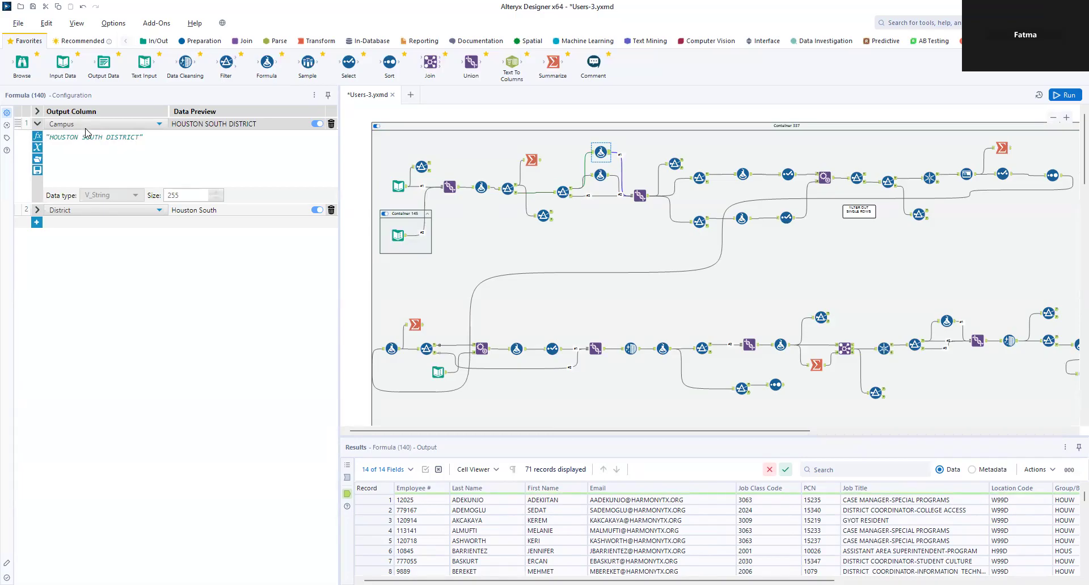
pyautogui.click(37, 210)
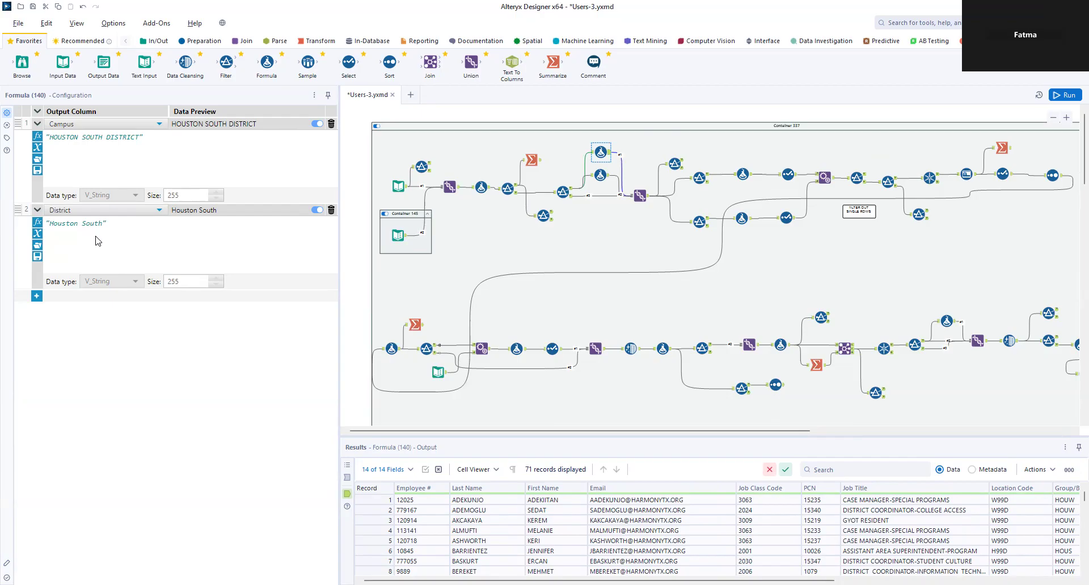
pyautogui.click(597, 176)
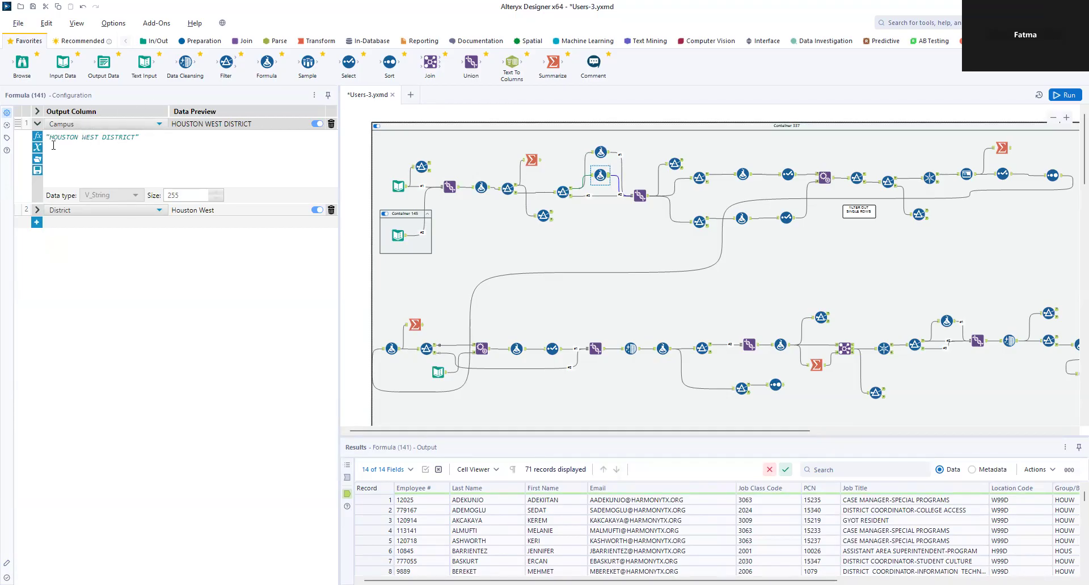
pyautogui.click(37, 210)
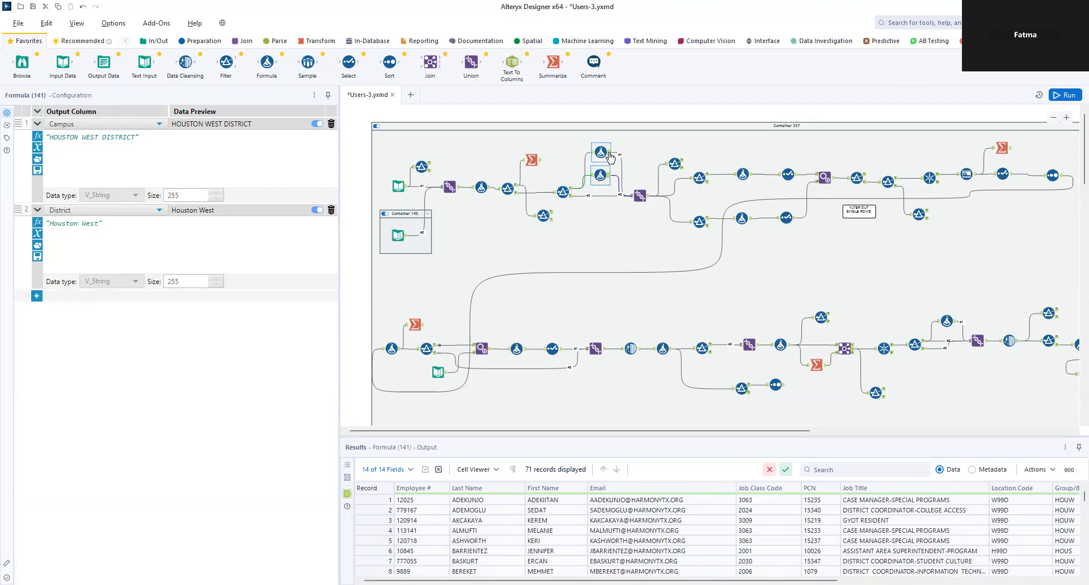
# Step: Scroll Formula (140)'s results, recheck Formula (141), then view Union (142)'s 4,694 combined records
pyautogui.click(610, 158)
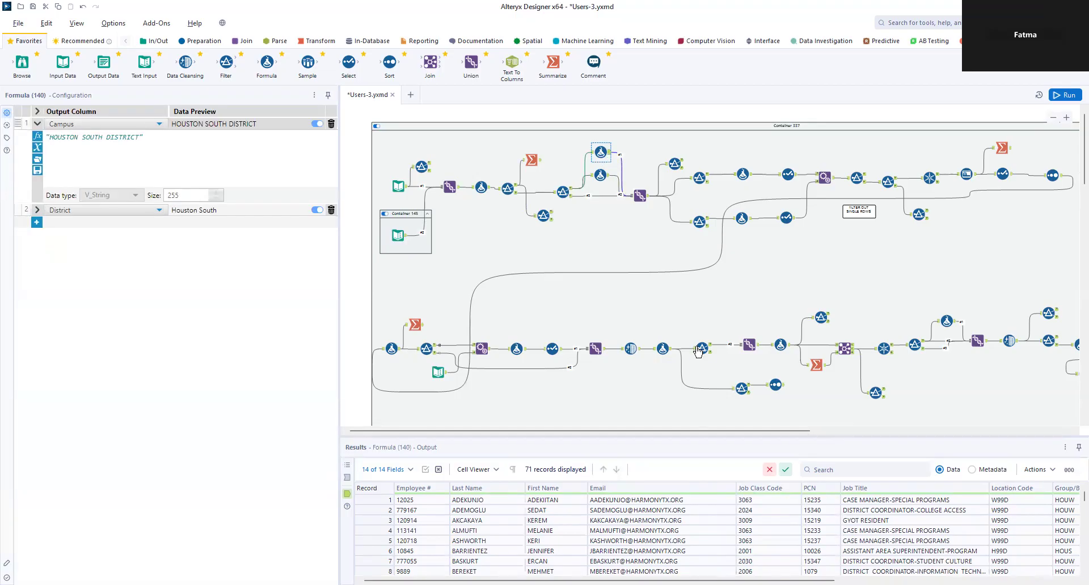
pyautogui.moveTo(641, 580); pyautogui.dragTo(877, 581)
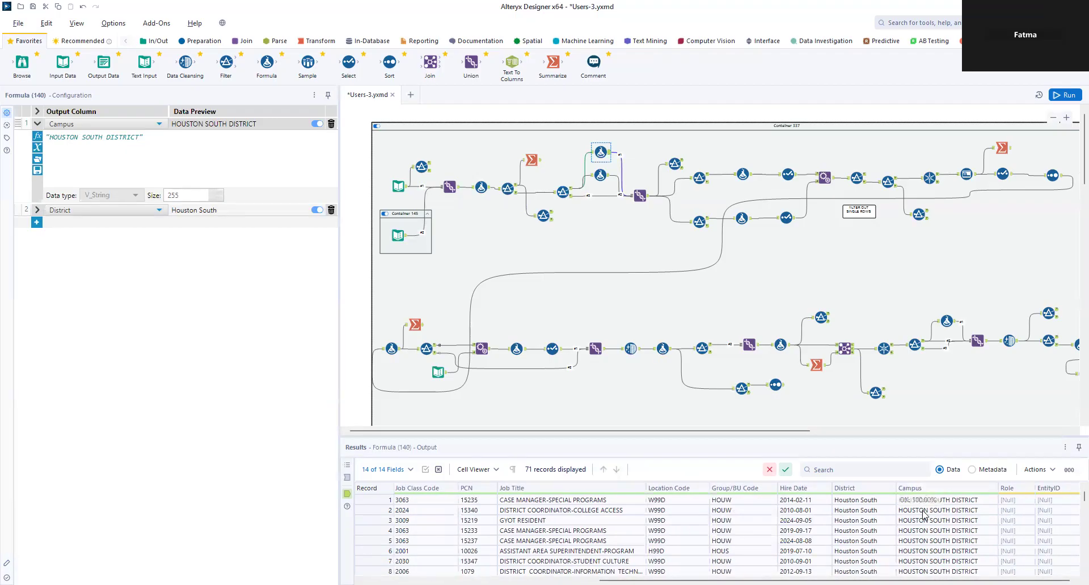
pyautogui.keyDown('ctrl'); pyautogui.click(601, 176); pyautogui.keyUp('ctrl')
pyautogui.click(606, 177)
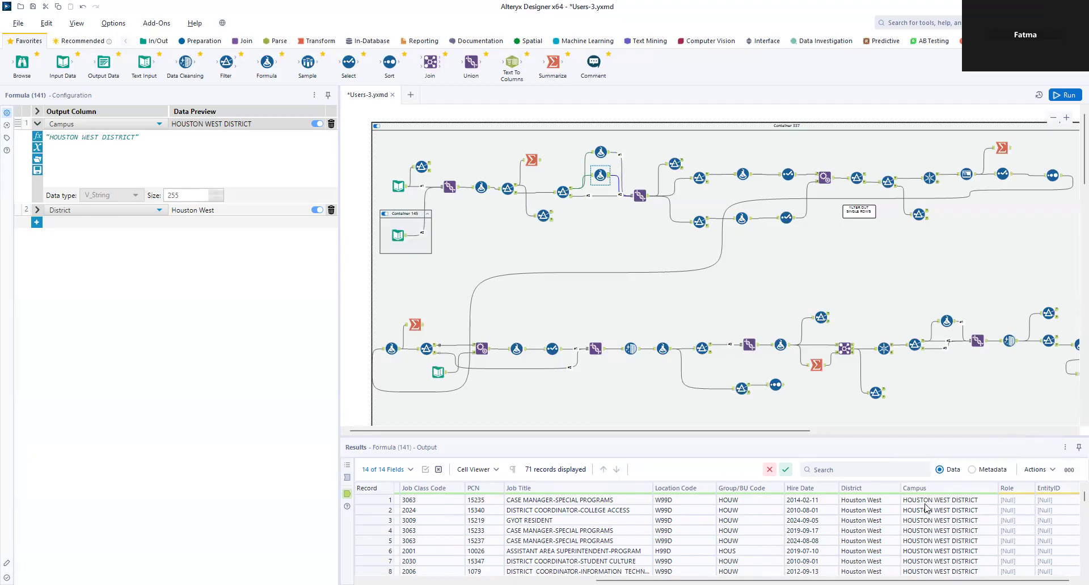
pyautogui.click(641, 197)
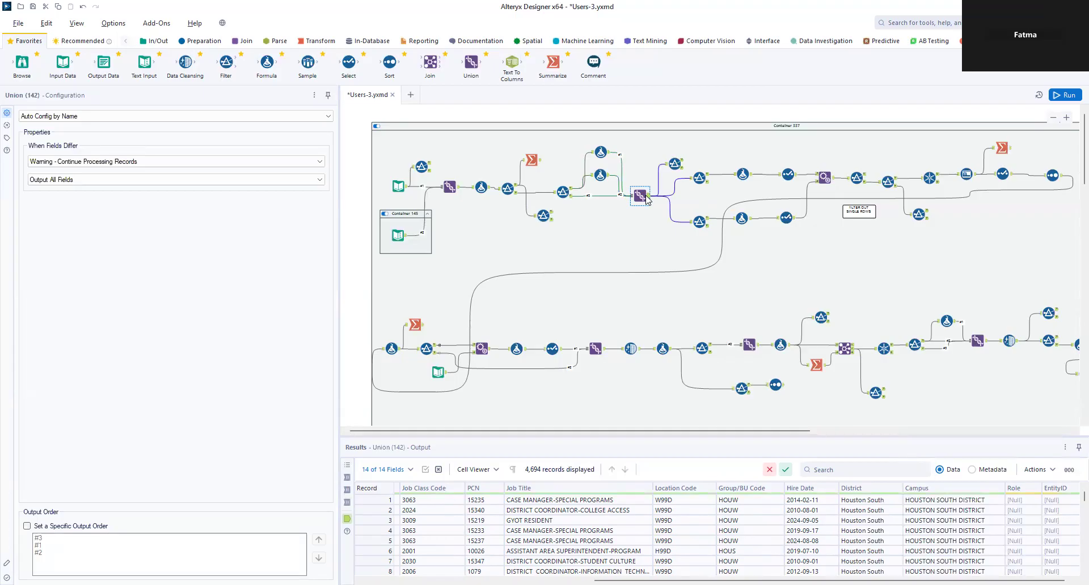
# Step: Review Formula (140), Formula (141), Filter (139)'s rejects and Union (142)'s 4,694 records
pyautogui.click(606, 155)
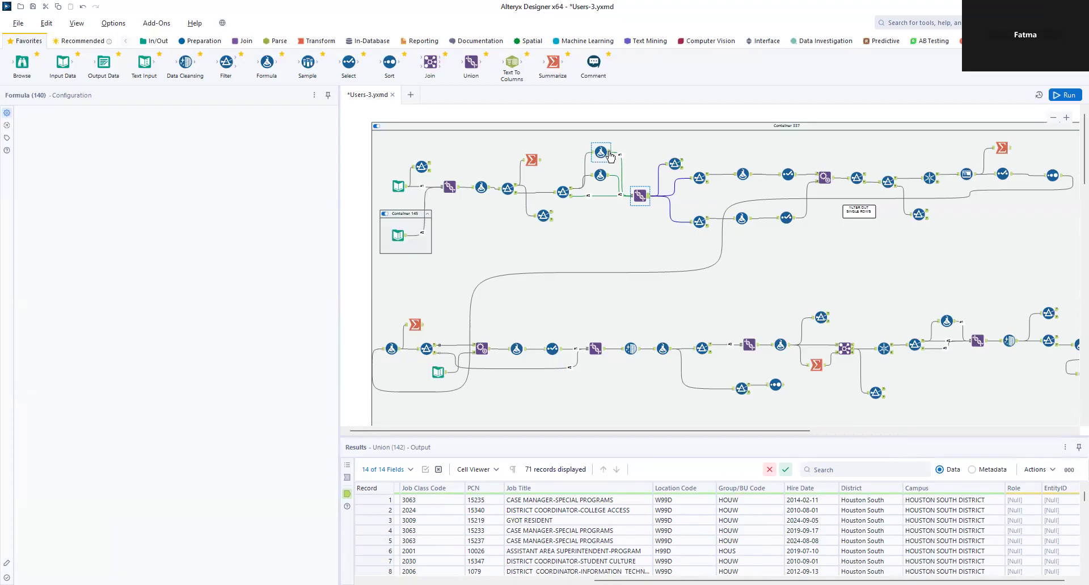
pyautogui.click(607, 178)
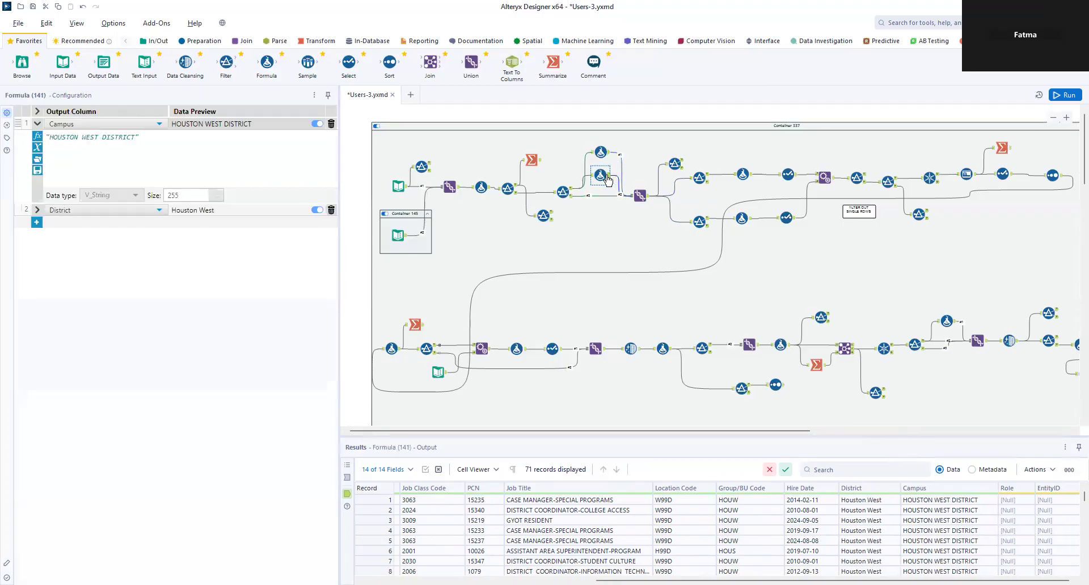
pyautogui.click(571, 198)
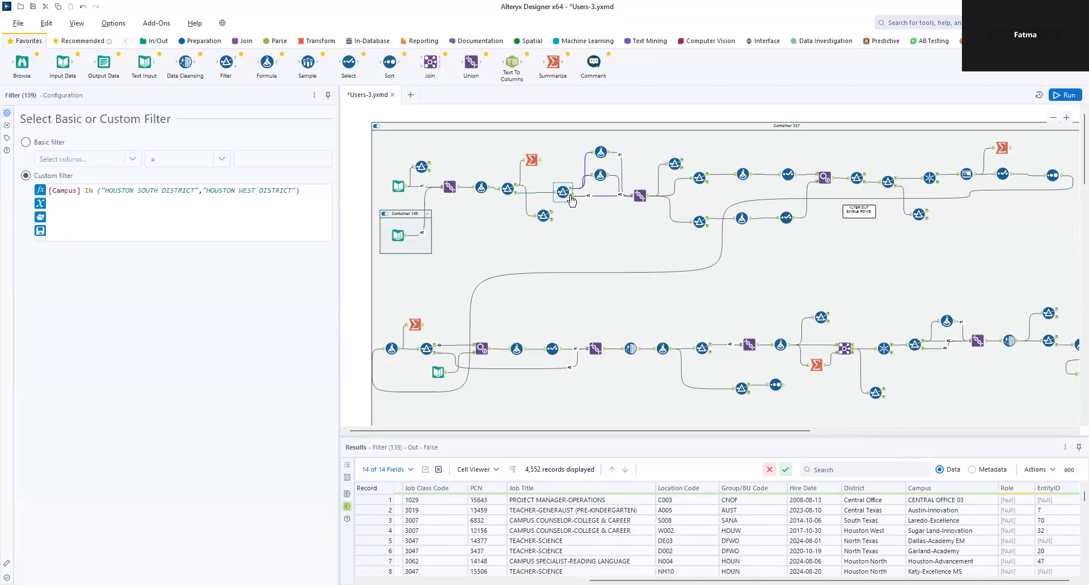
pyautogui.click(648, 199)
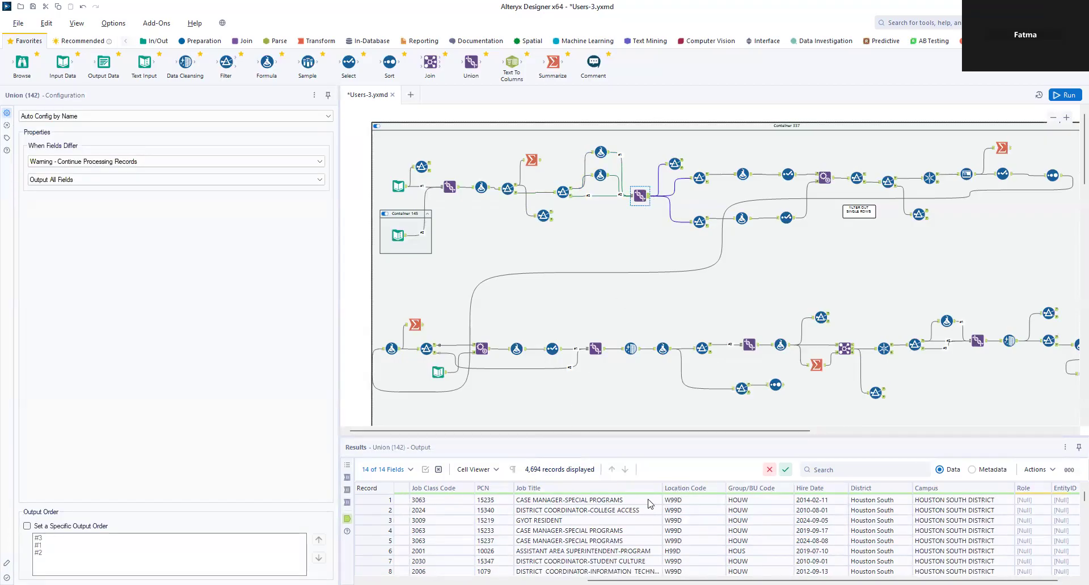
# Step: Scroll across the union's result columns, then view Filter (152) matching one specific email
pyautogui.hscroll(-5, 746, 533)
pyautogui.hscroll(-4, 672, 529)
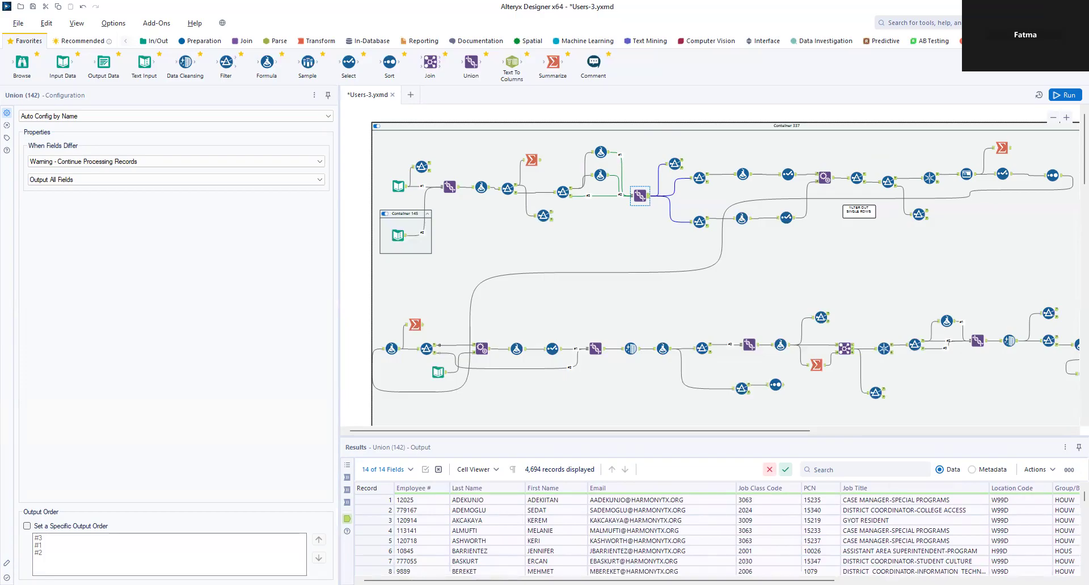
pyautogui.hscroll(2, 717, 533)
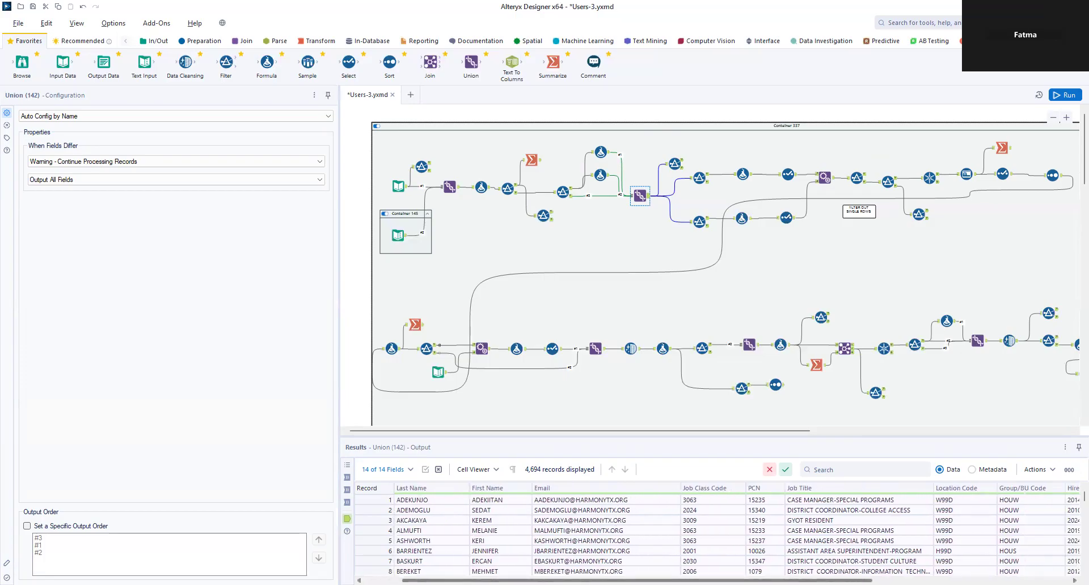
pyautogui.hscroll(2, 811, 507)
pyautogui.hscroll(2, 904, 510)
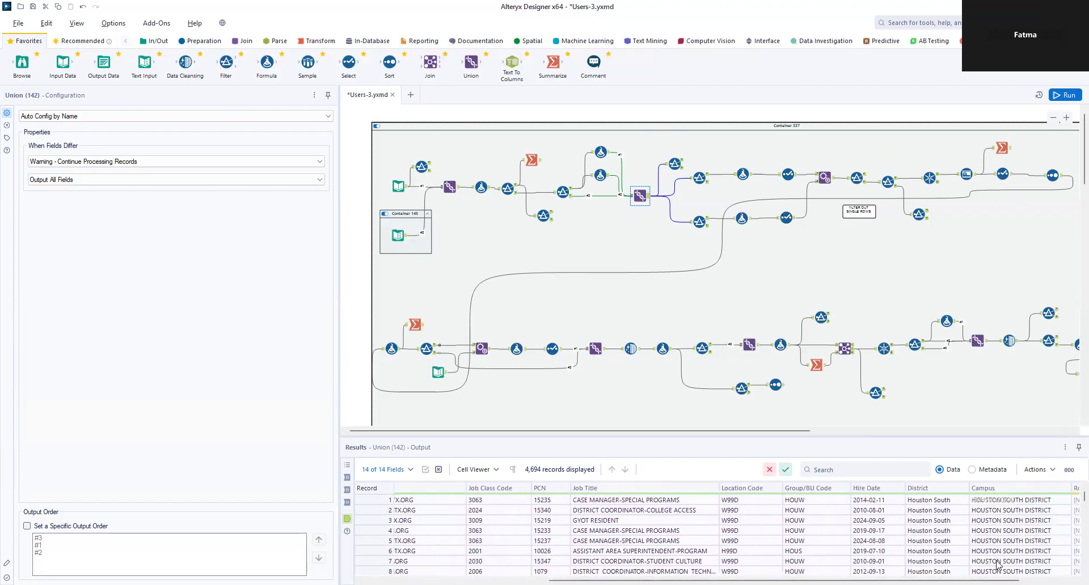
pyautogui.hscroll(2, 736, 533)
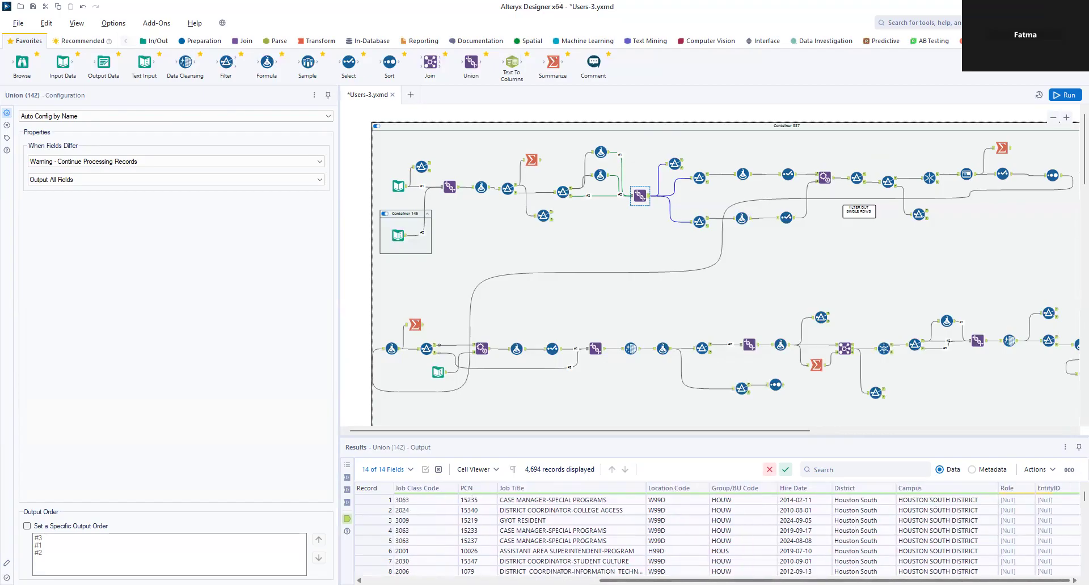
pyautogui.hscroll(-5, 717, 533)
pyautogui.hscroll(5, 717, 533)
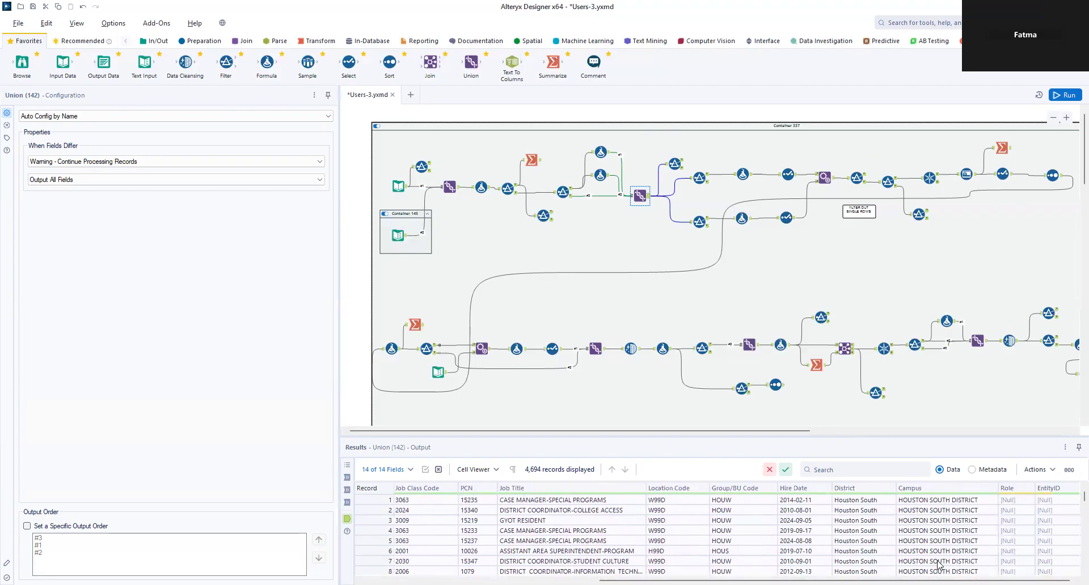
pyautogui.click(672, 165)
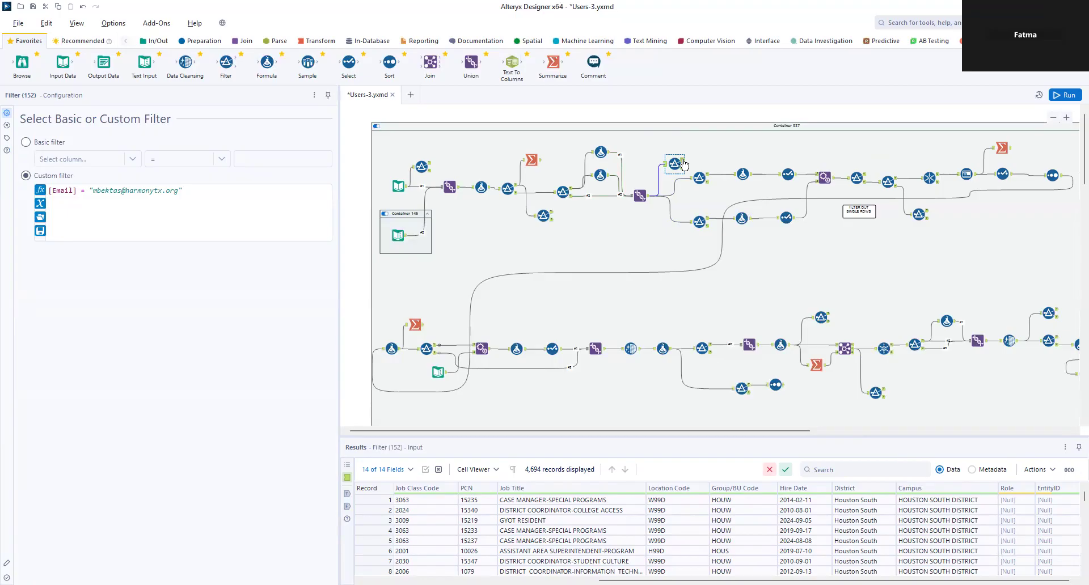
# Step: View the single record passing Filter (152), then return to Filter (139)'s 71 Campus matches
pyautogui.click(683, 162)
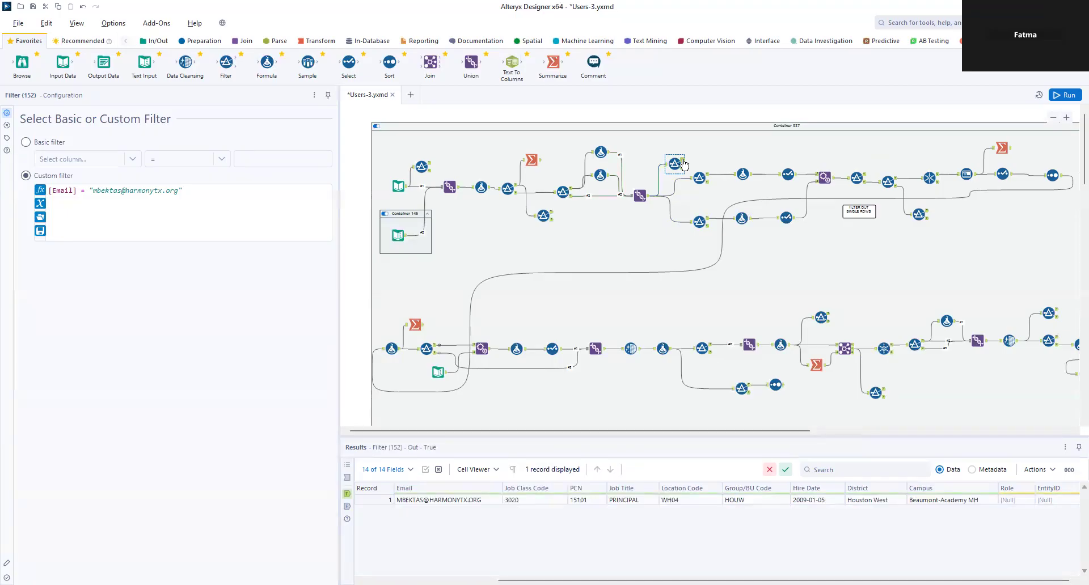
pyautogui.moveTo(783, 581)
pyautogui.mouseDown()
pyautogui.moveTo(651, 581)
pyautogui.moveTo(784, 581)
pyautogui.mouseUp()
pyautogui.click(562, 191)
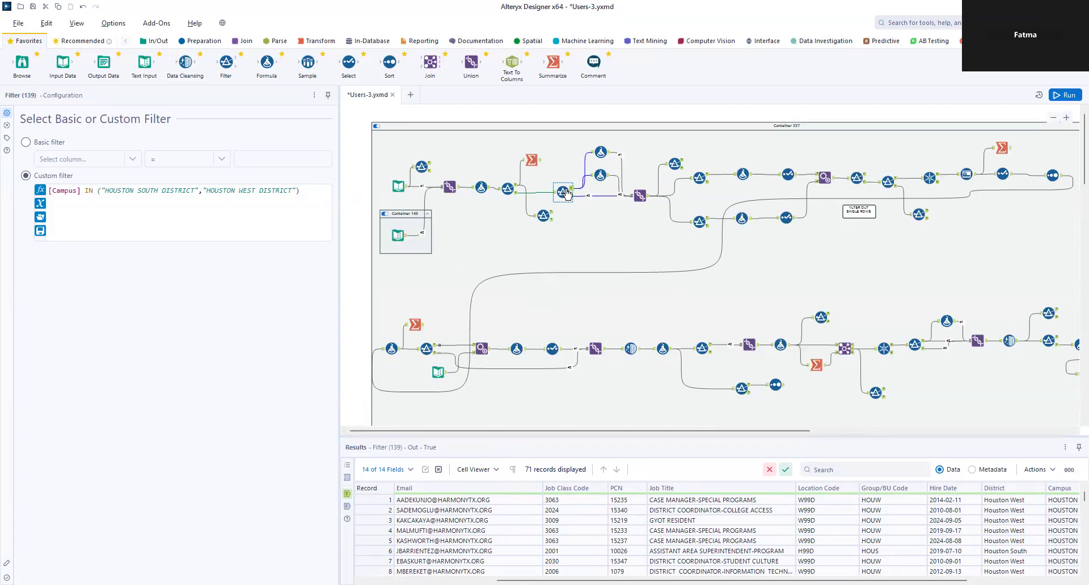
# Step: Review Formula (140), Formula (141) and Union (142), then view Filter (16)'s Employee # not-null check
pyautogui.click(601, 152)
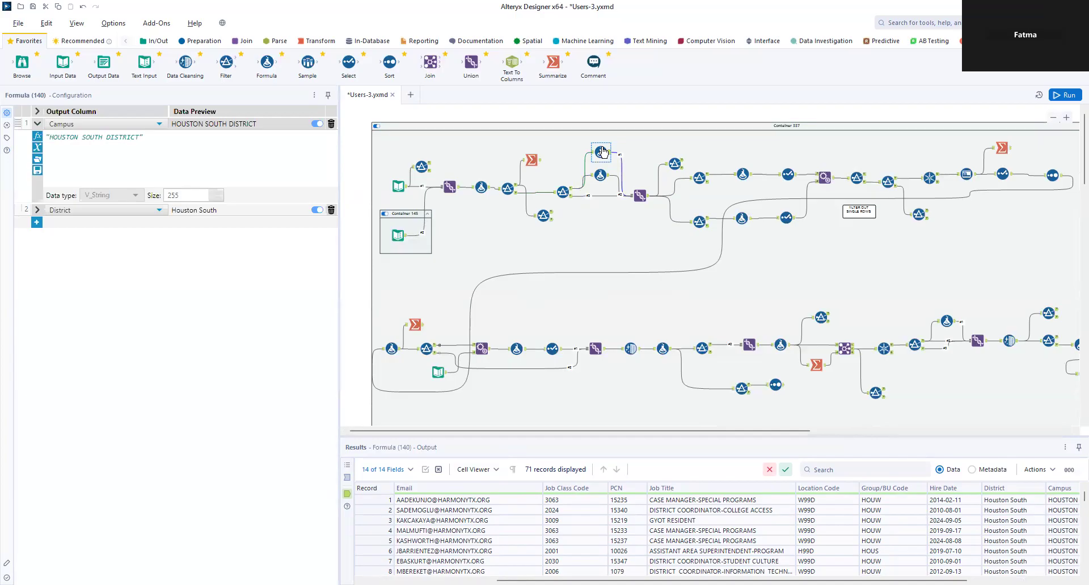
pyautogui.keyDown('ctrl'); pyautogui.click(600, 175); pyautogui.keyUp('ctrl')
pyautogui.click(600, 176)
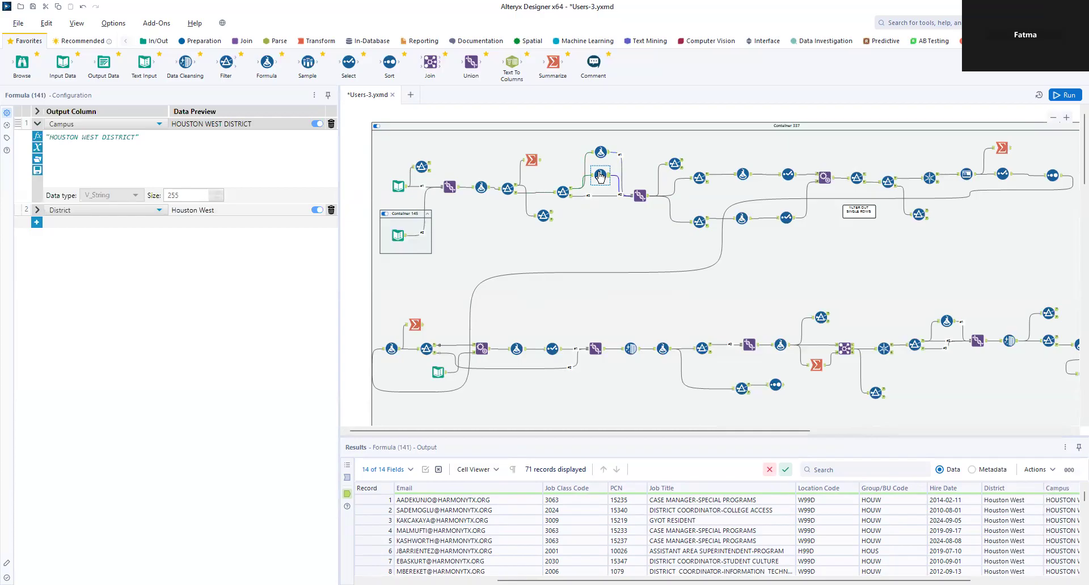
pyautogui.click(648, 198)
pyautogui.click(699, 178)
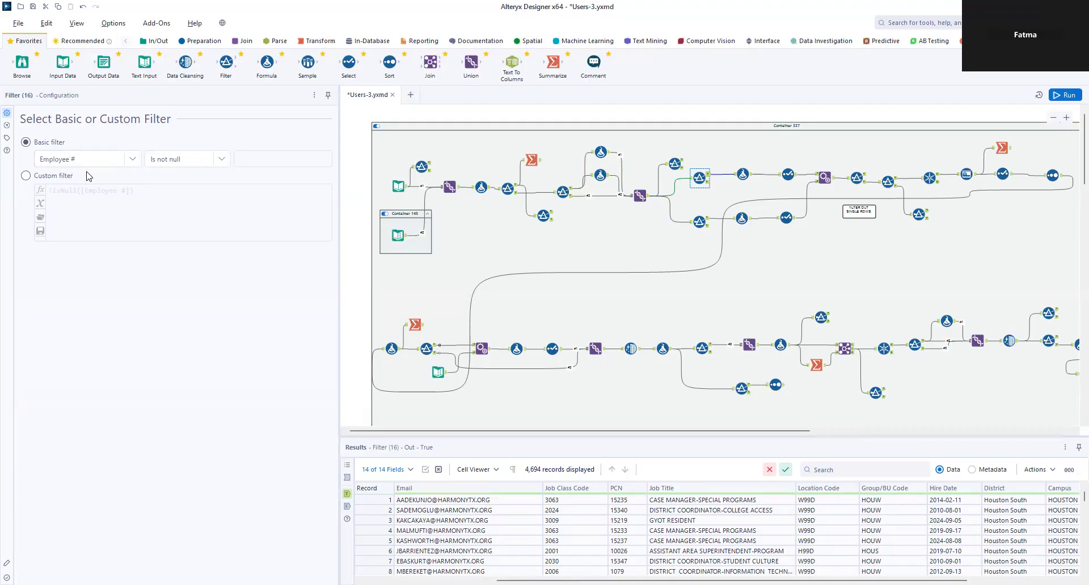
# Step: Check Filter (16)'s False and True outputs, then view Formula (15) deriving CampusID from EntityID
pyautogui.click(708, 183)
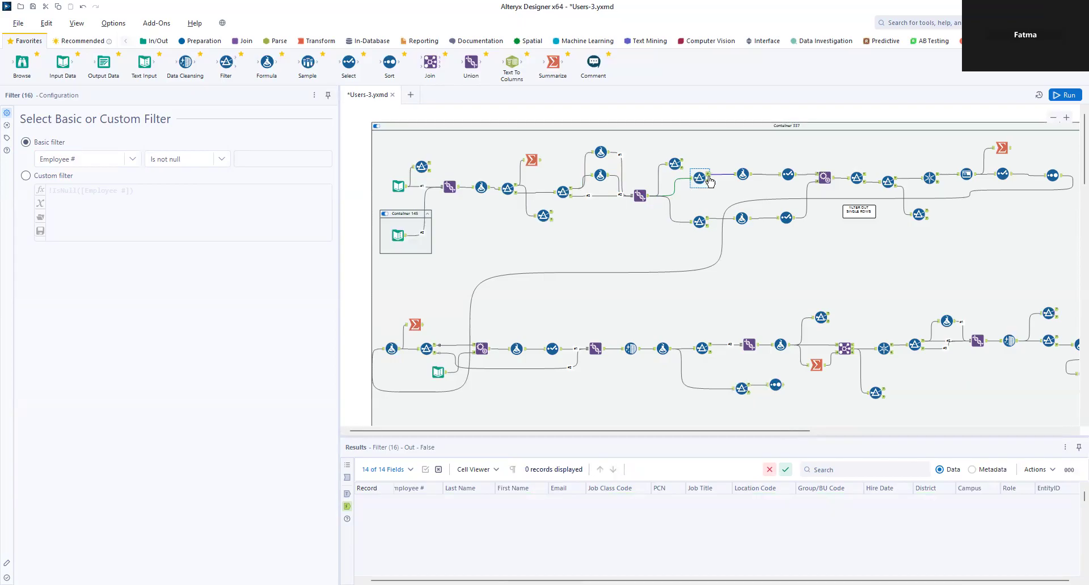
pyautogui.click(708, 175)
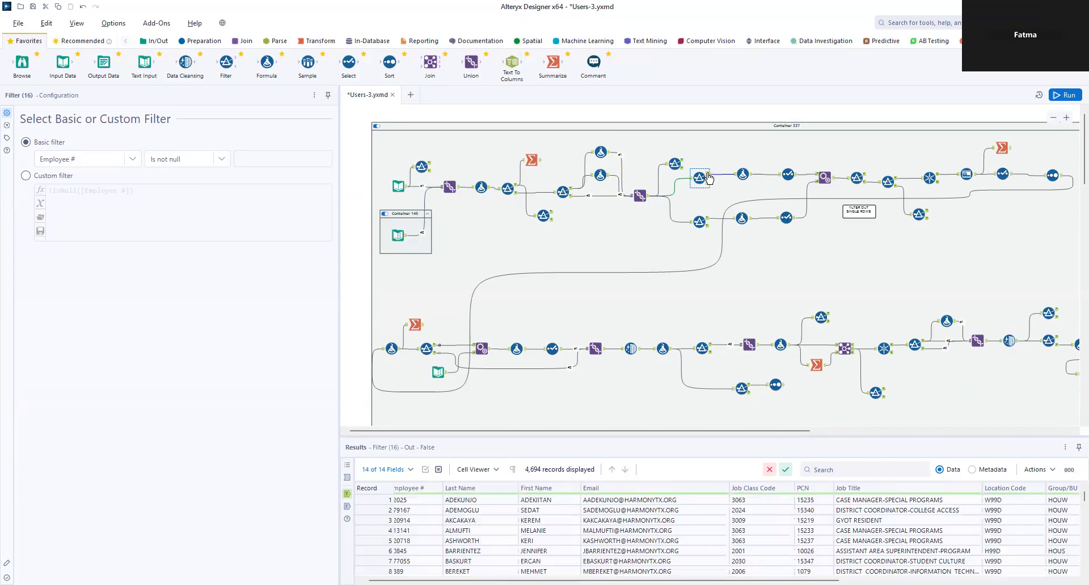
pyautogui.click(739, 181)
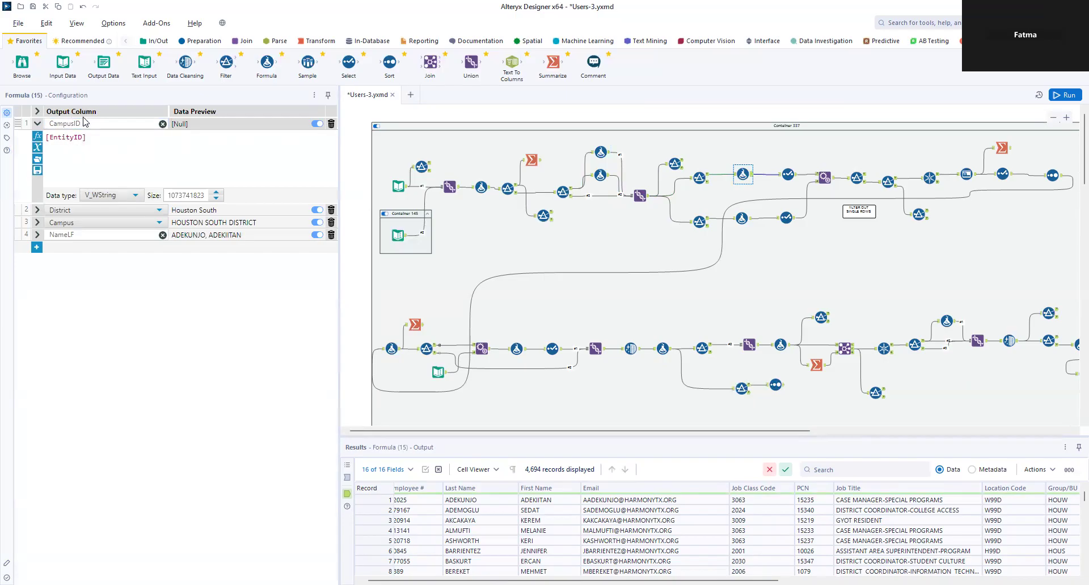
# Step: Reveal Formula (15)'s District, Campus and NameLF expressions, then view Filter (19)'s Employee # check
pyautogui.click(37, 210)
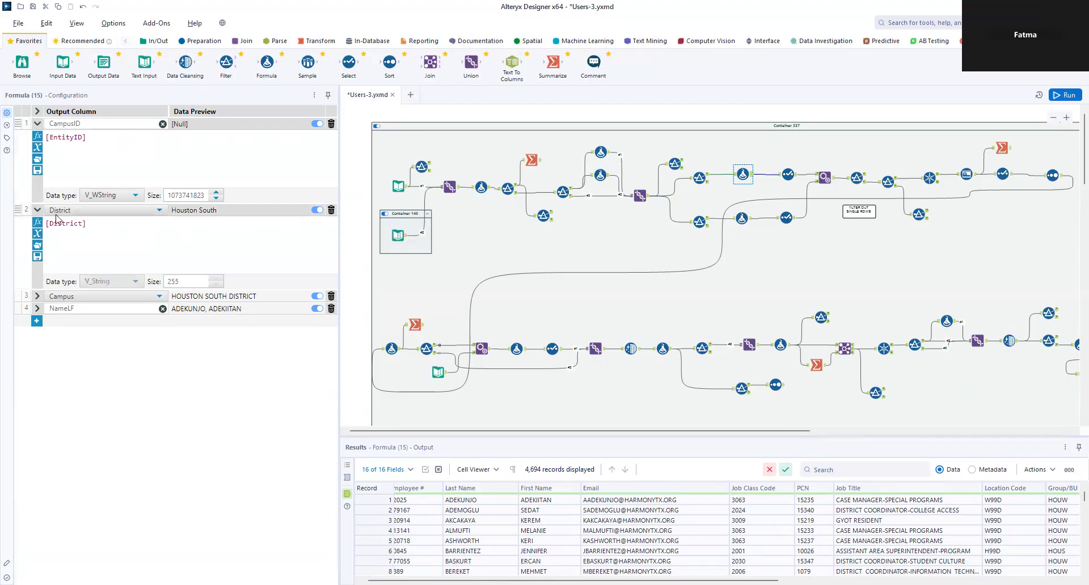
pyautogui.click(38, 296)
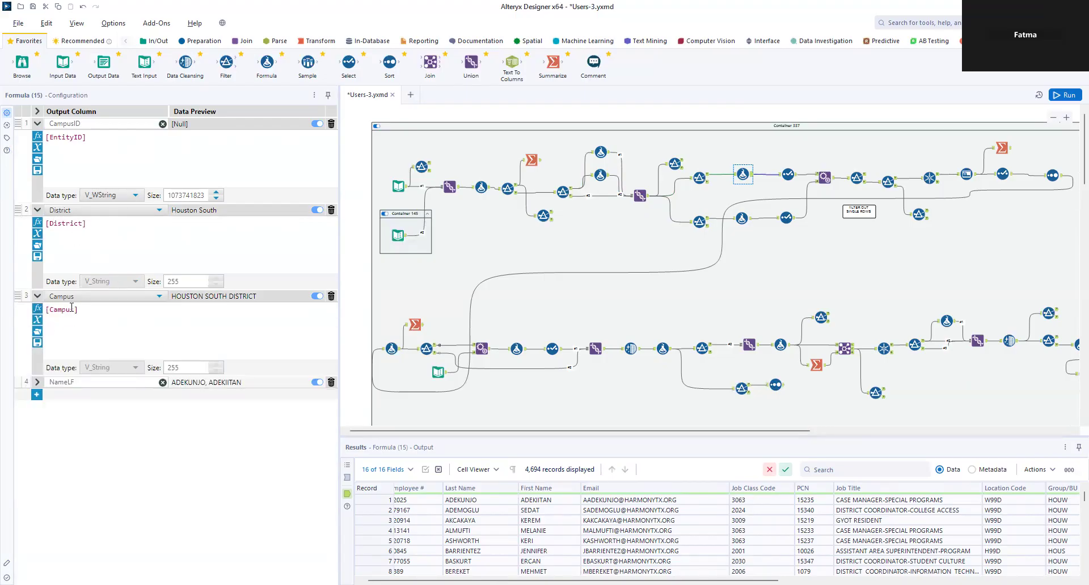
pyautogui.click(38, 382)
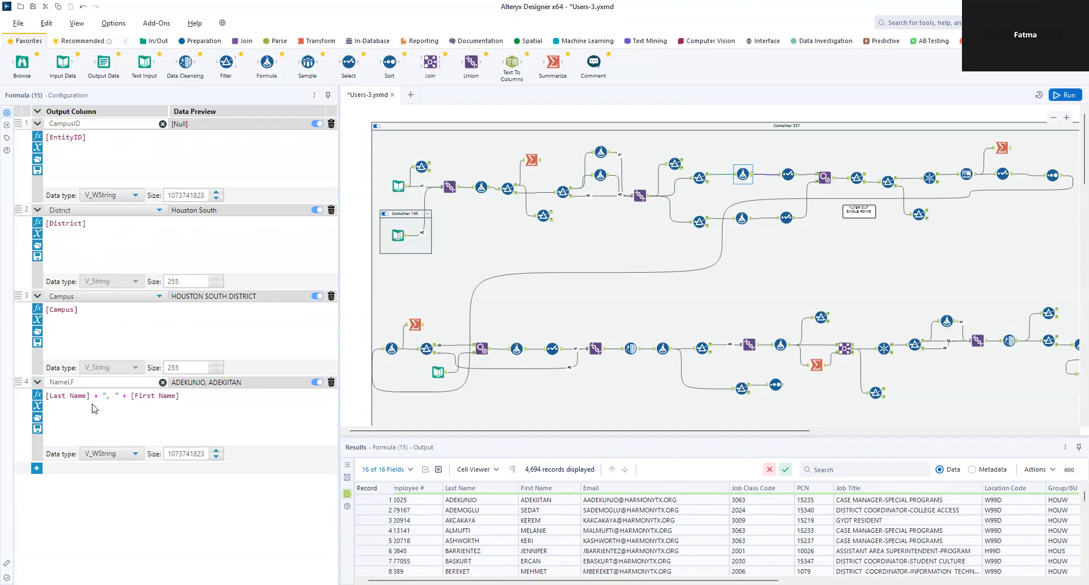
pyautogui.click(702, 223)
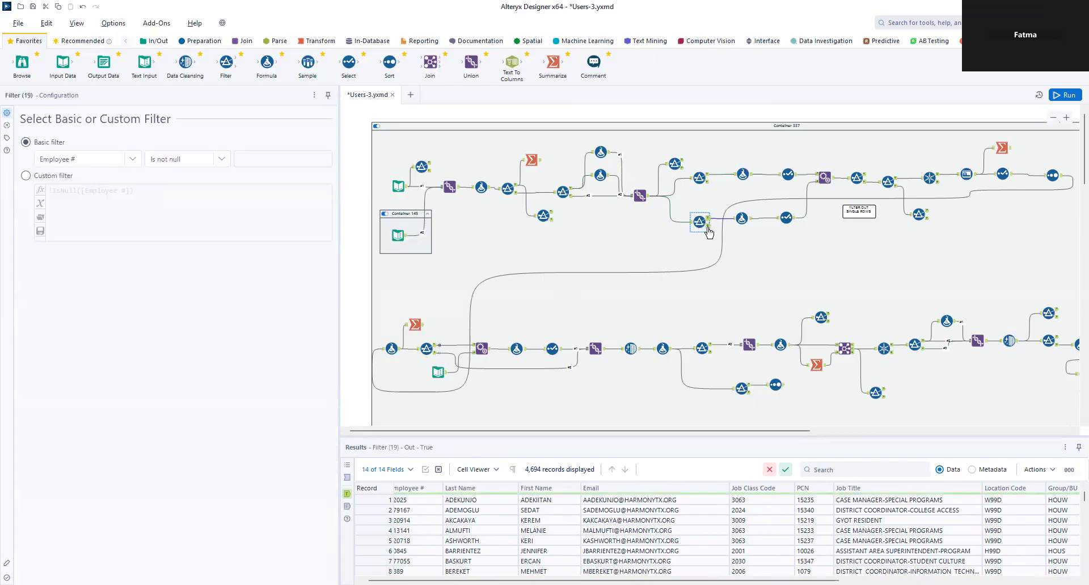
# Step: Check Filter (19)'s failures, reveal Formula (80)'s District, Campus and NameLF expressions, then view Select (5)
pyautogui.click(708, 227)
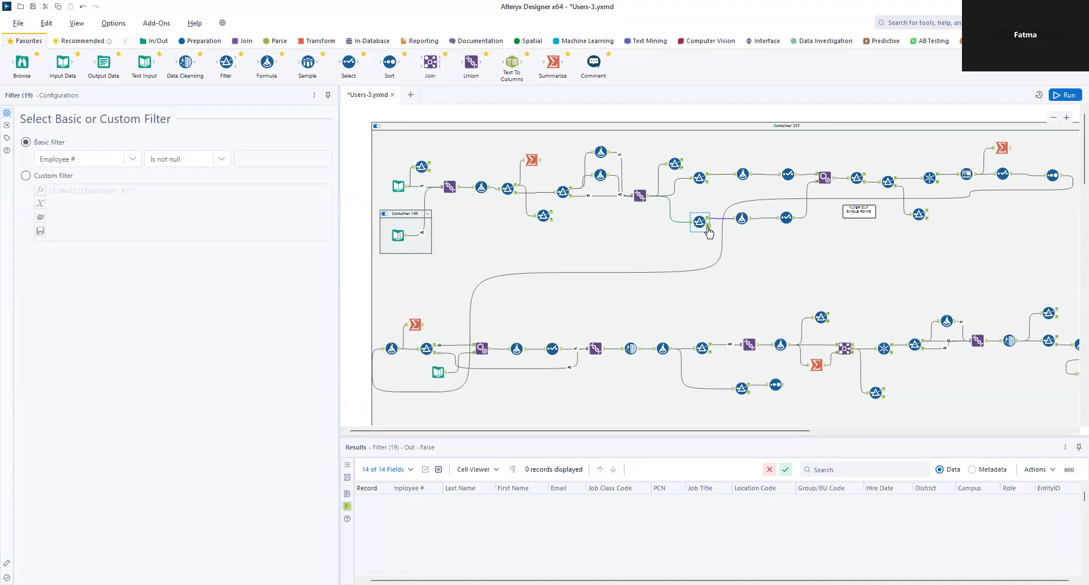
pyautogui.click(741, 220)
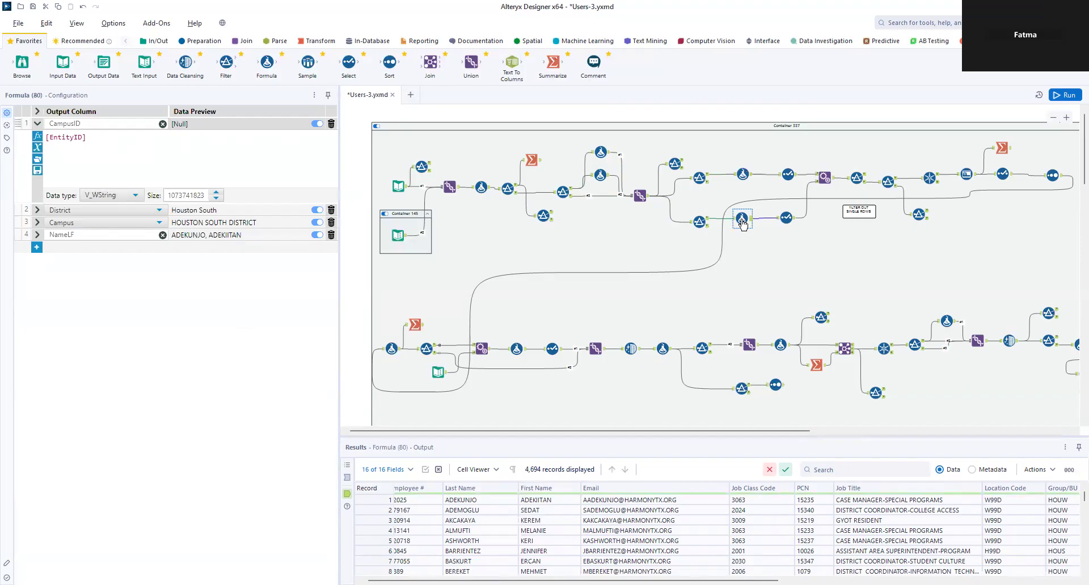
pyautogui.click(38, 210)
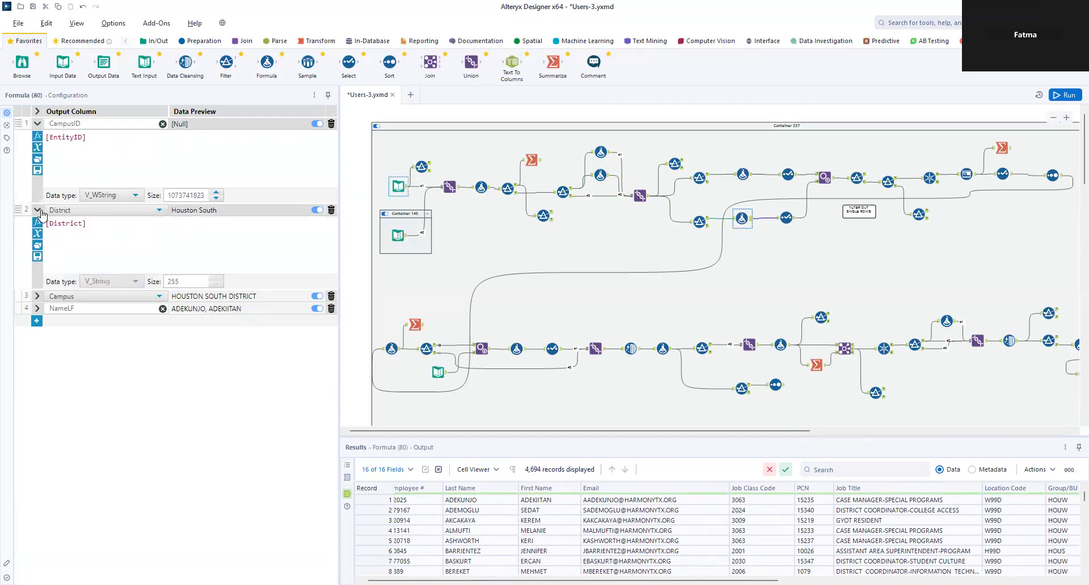
pyautogui.click(37, 296)
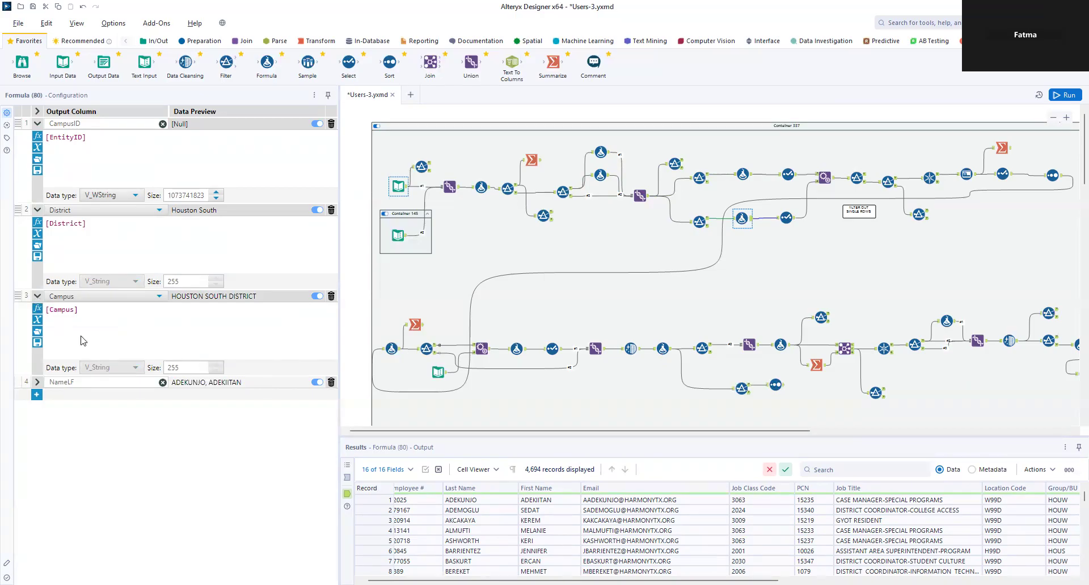
pyautogui.click(38, 383)
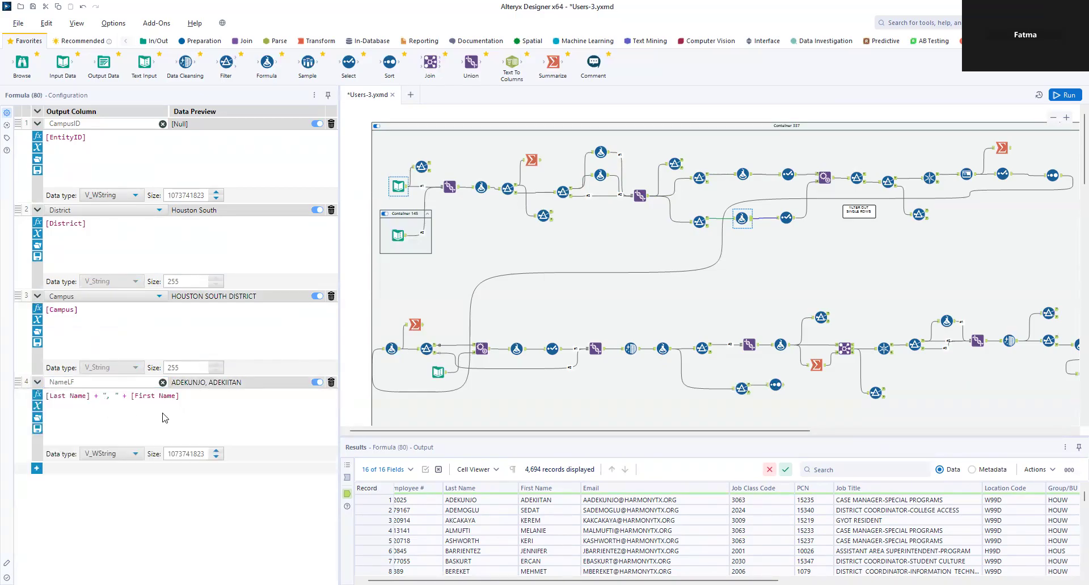
pyautogui.click(789, 175)
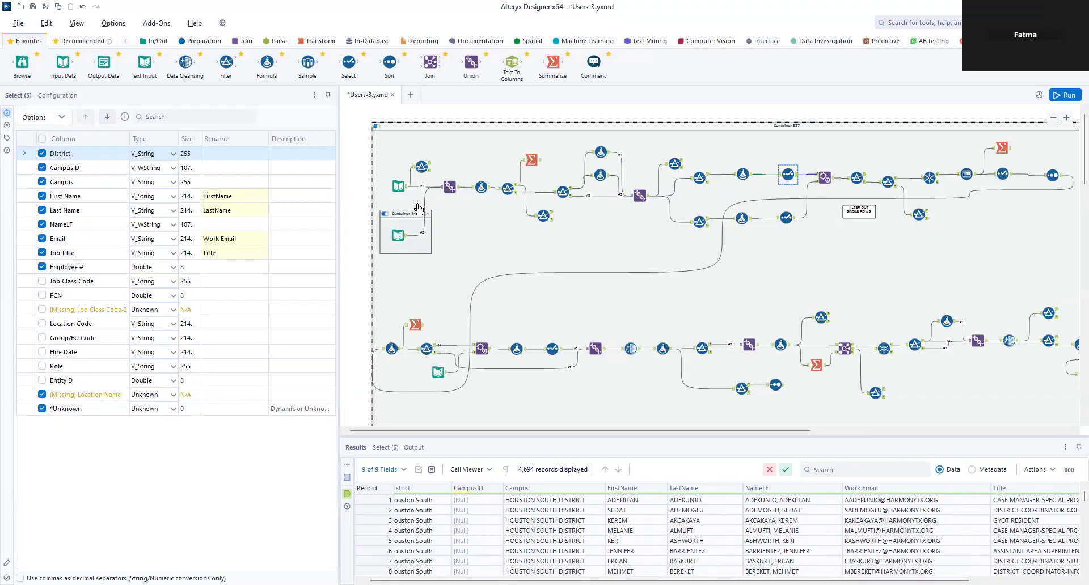
pyautogui.click(455, 190)
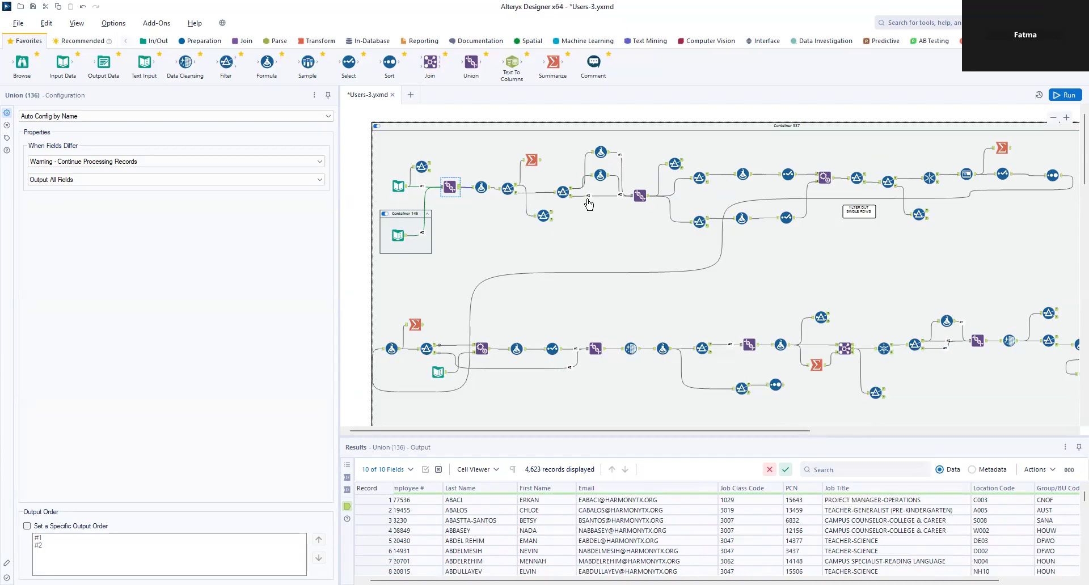
pyautogui.click(648, 199)
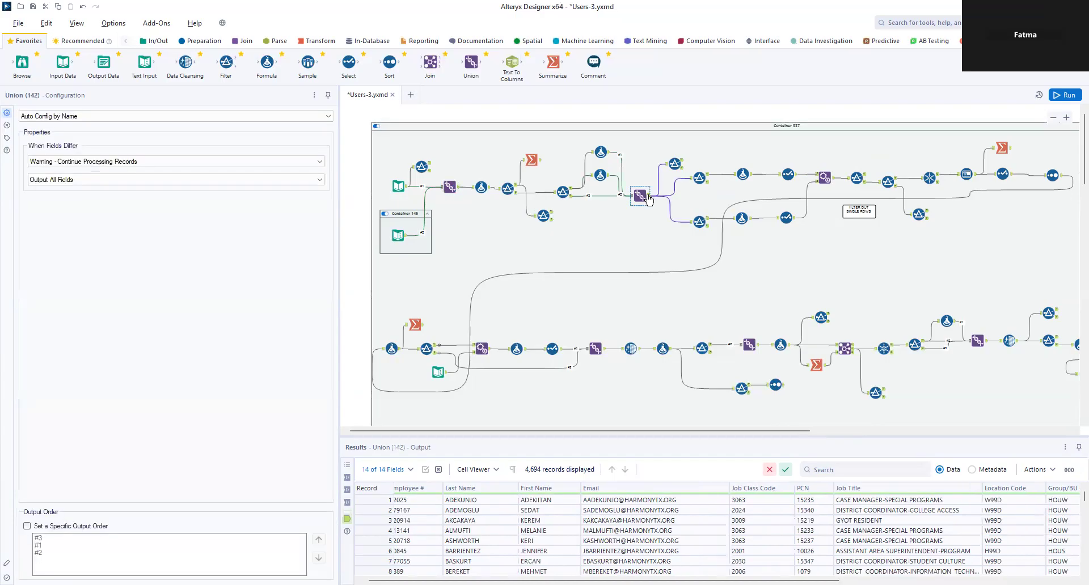
pyautogui.moveTo(805, 581); pyautogui.dragTo(1036, 581)
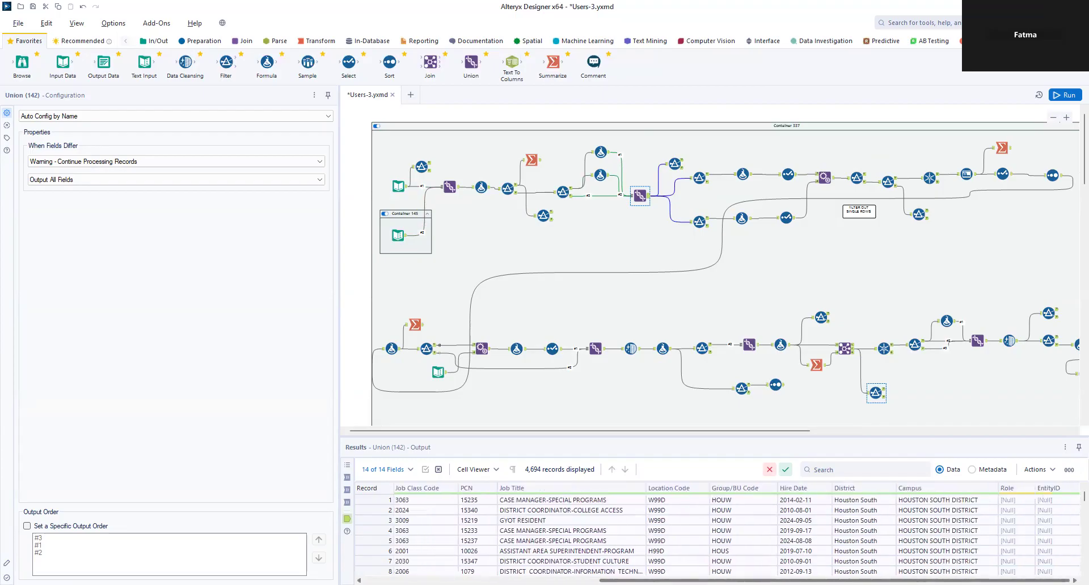
pyautogui.click(707, 178)
pyautogui.click(743, 176)
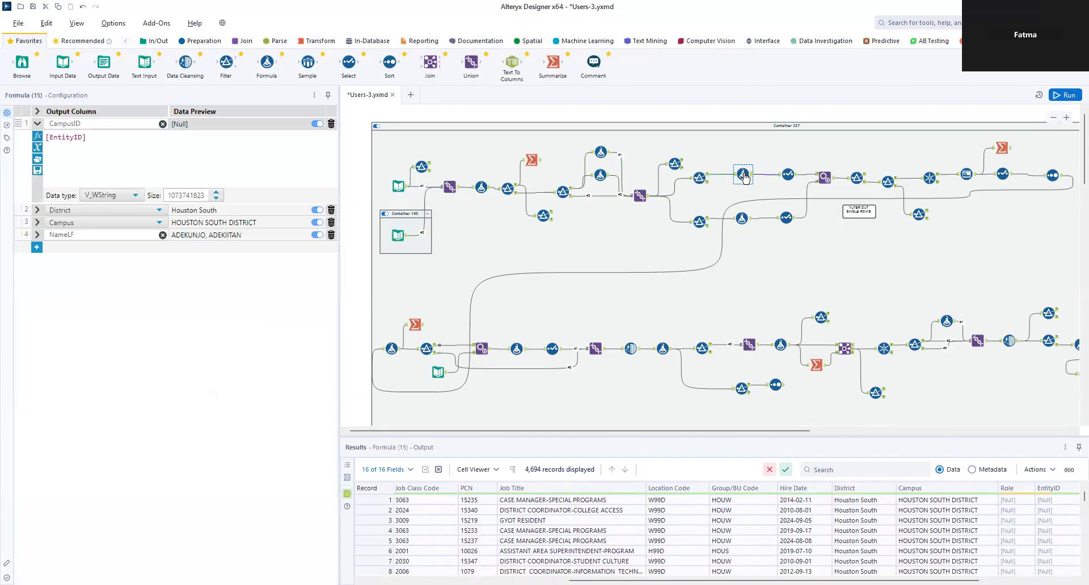
pyautogui.click(741, 219)
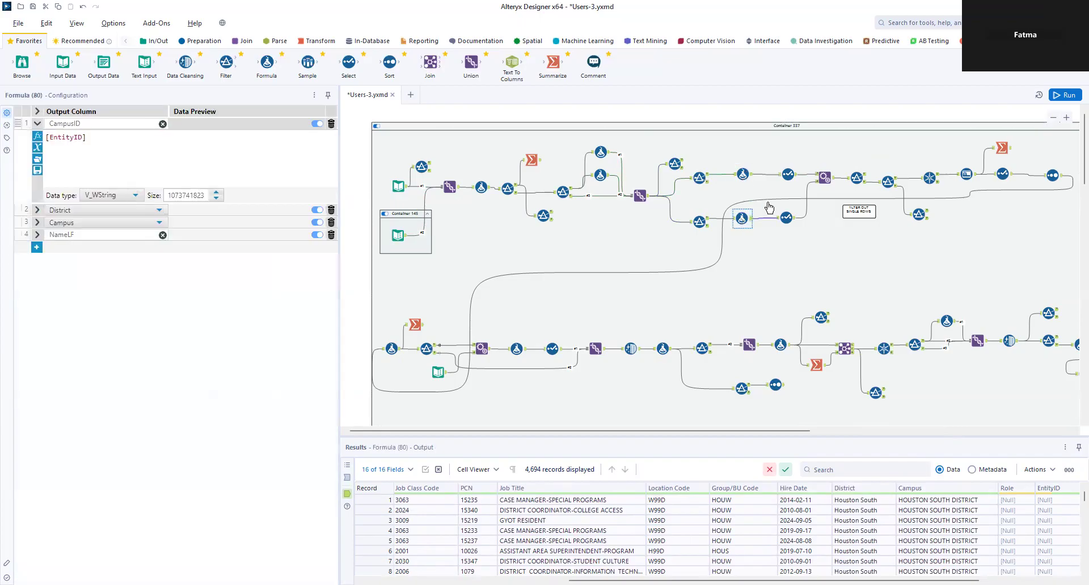
pyautogui.click(787, 176)
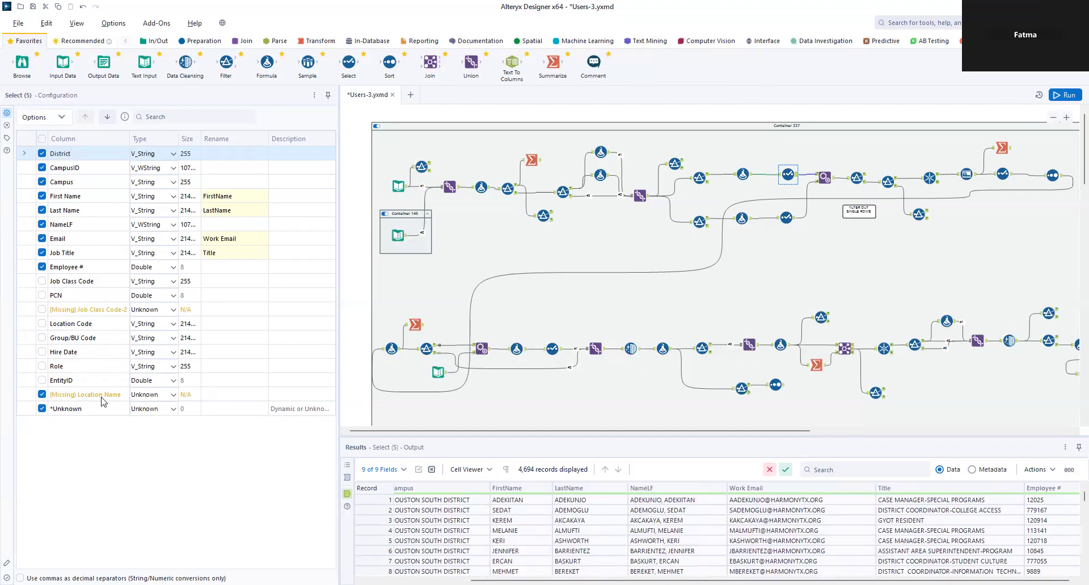
# Step: Keep Location Code in Select (5) and Select (81), then review Append Fields (6) renames
pyautogui.click(43, 324)
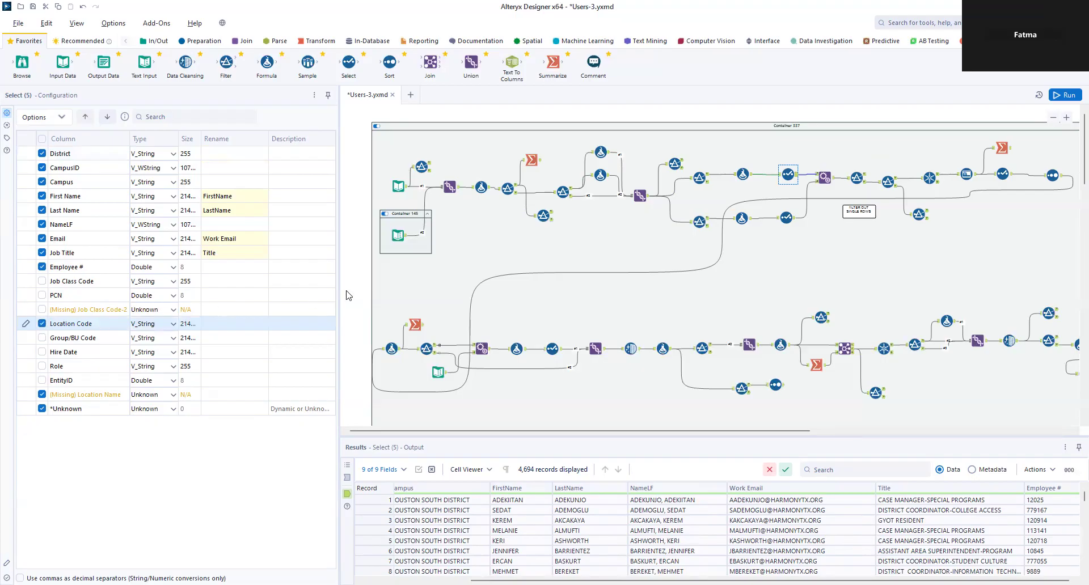
pyautogui.click(786, 218)
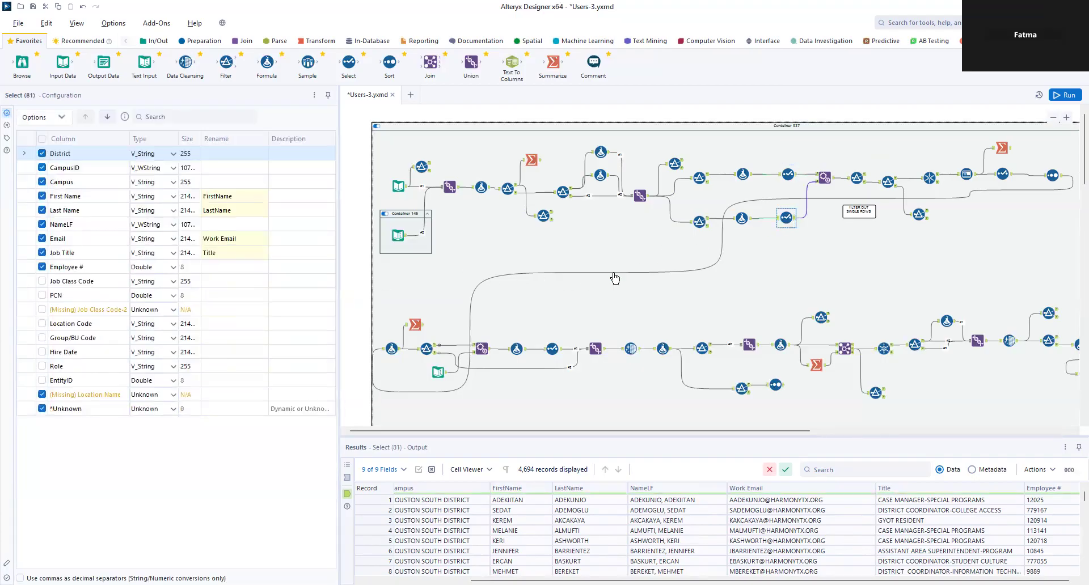
pyautogui.click(42, 324)
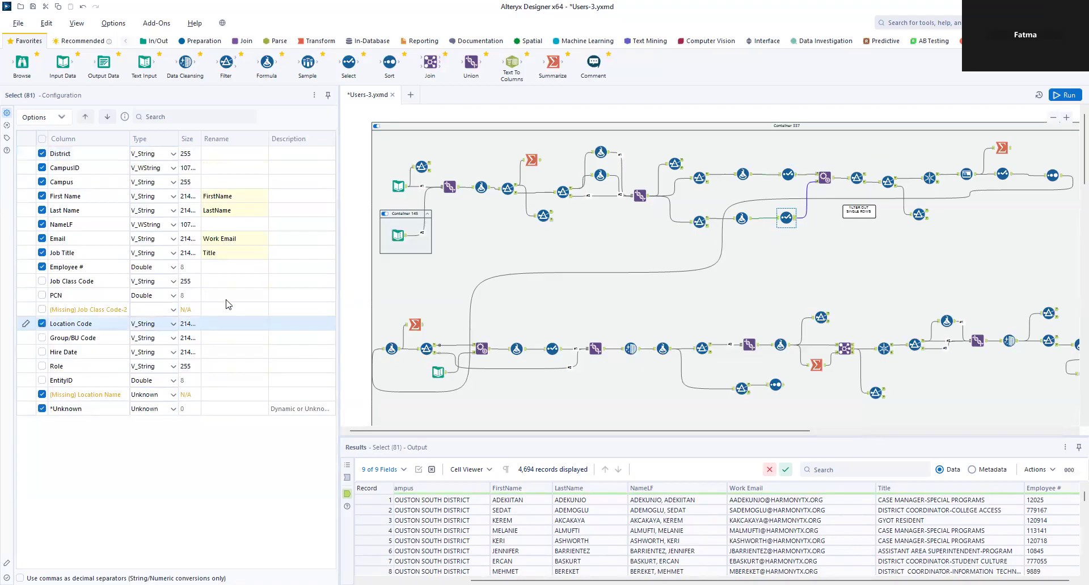
pyautogui.click(824, 179)
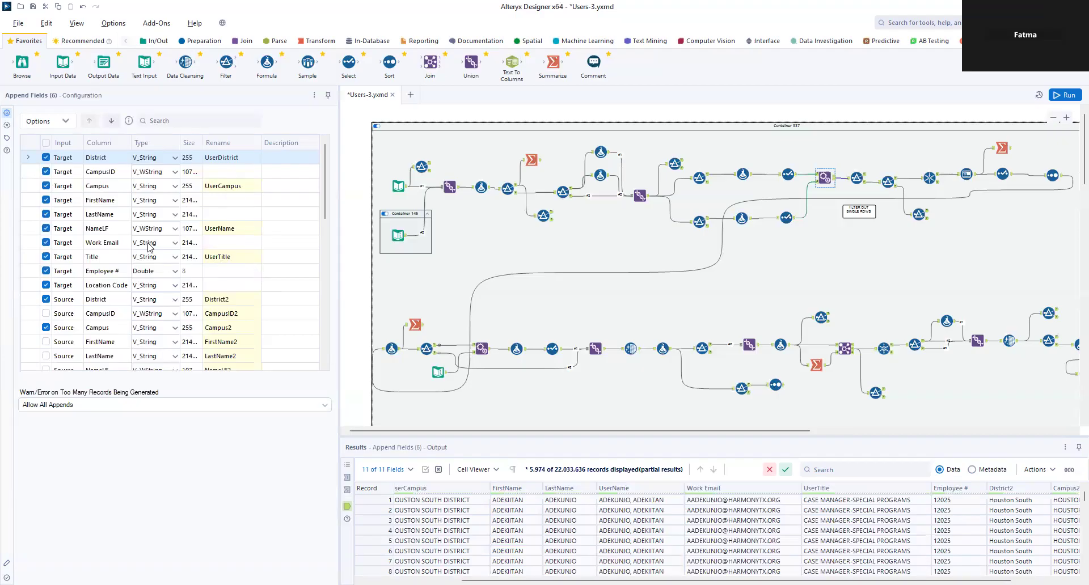
pyautogui.scroll(-2, 126, 285)
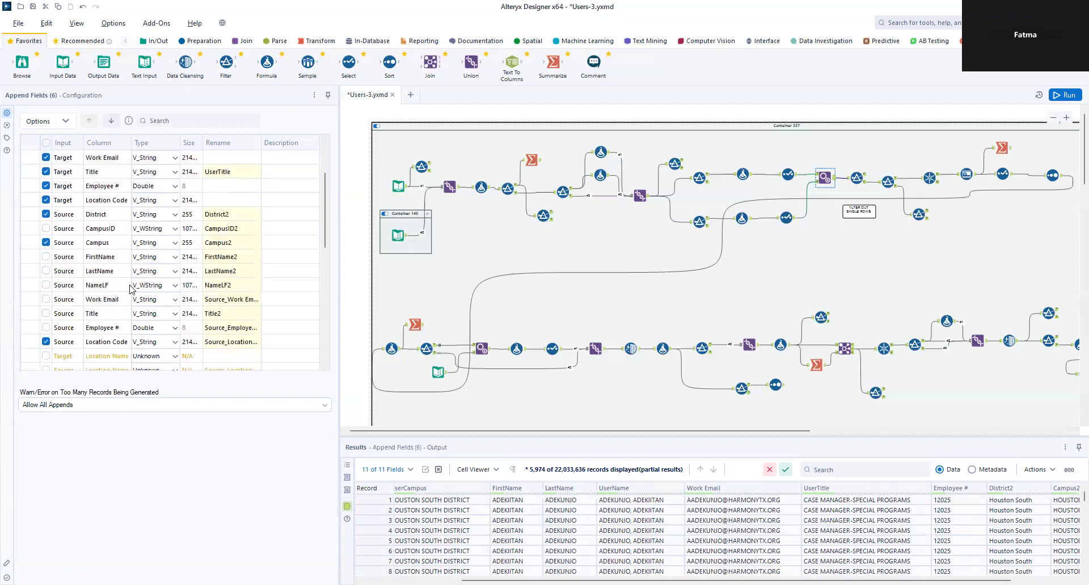
pyautogui.scroll(-1, 101, 262)
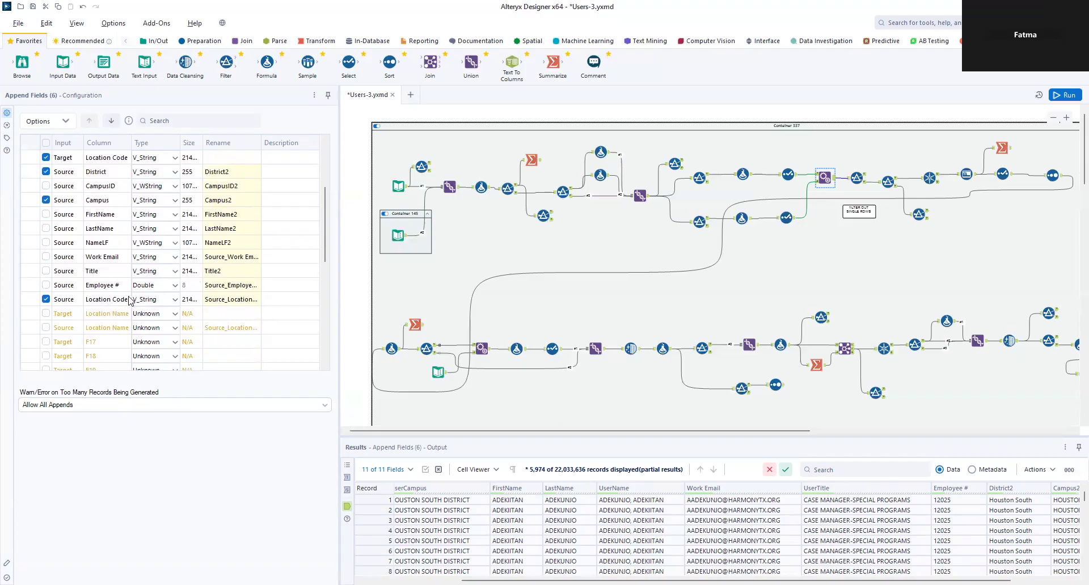
pyautogui.scroll(-7, 149, 298)
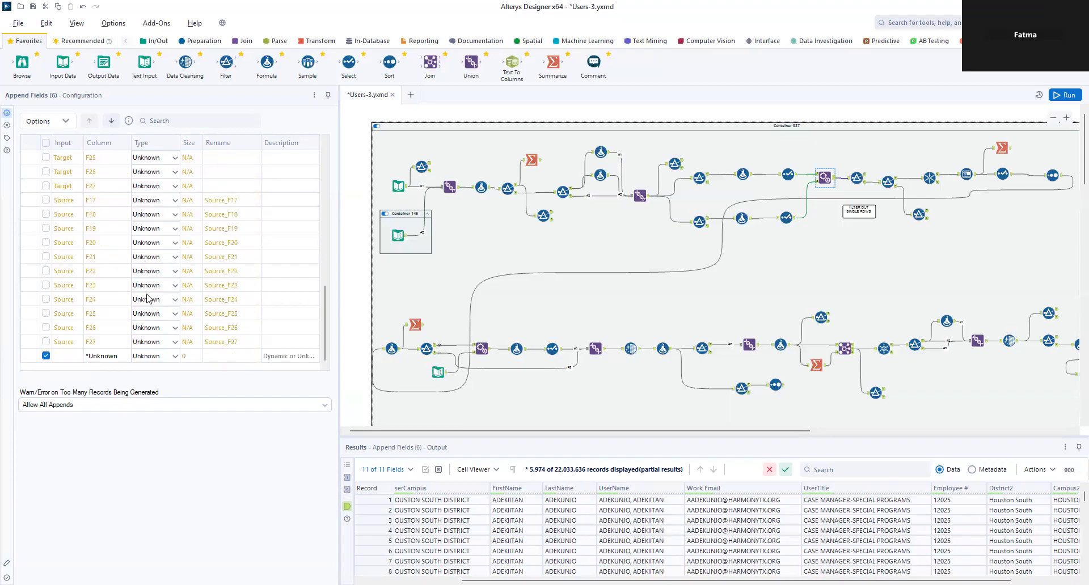
pyautogui.scroll(6, 148, 299)
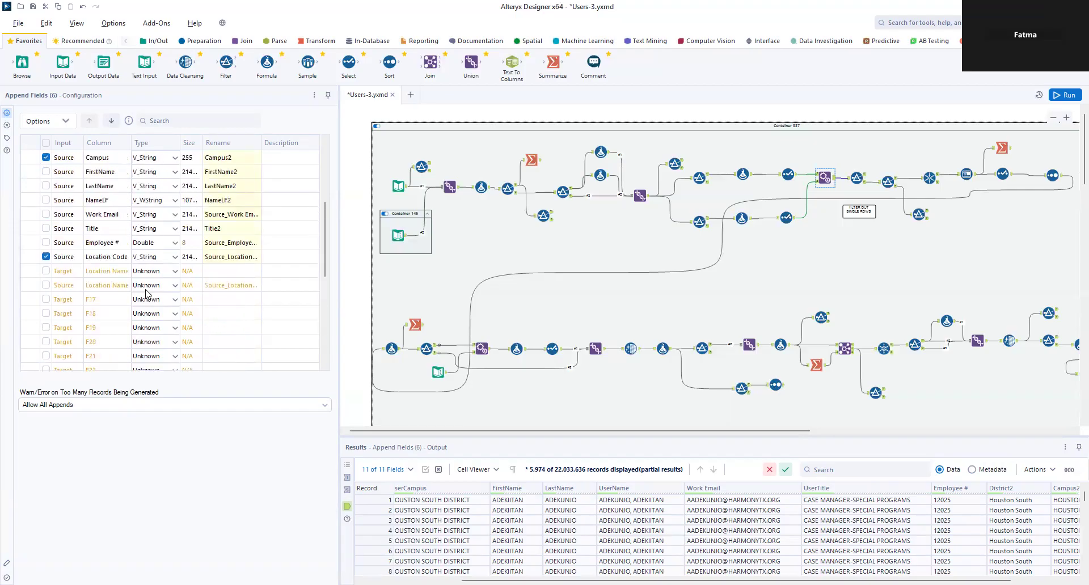
pyautogui.scroll(2, 110, 264)
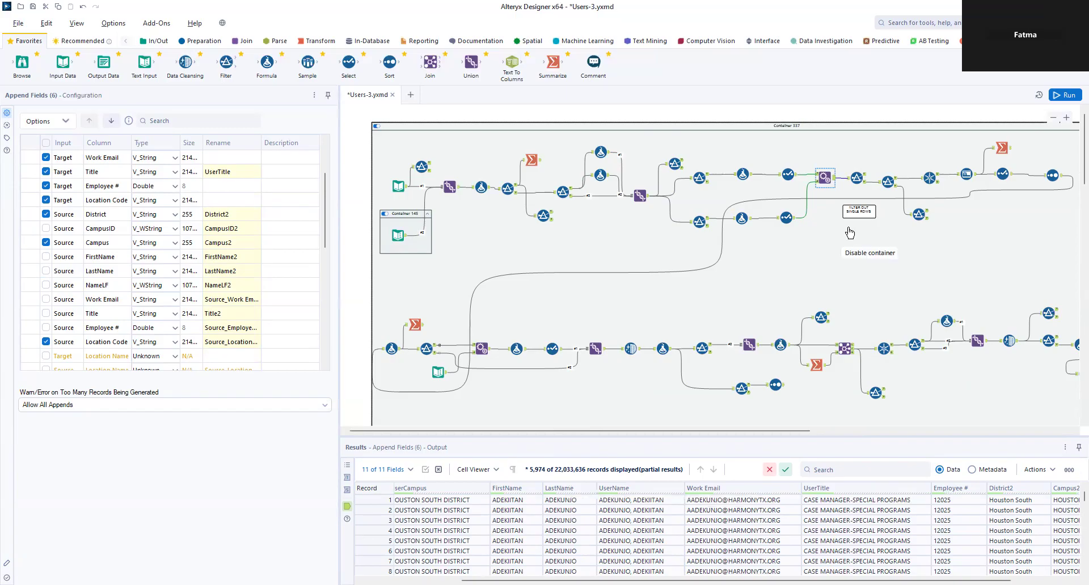
# Step: Review the Filter (158) and Filter (7) custom expressions, then Unique (8)'s FirstName/LastName/UserName/Work Email keys
pyautogui.moveTo(736, 580); pyautogui.dragTo(795, 580)
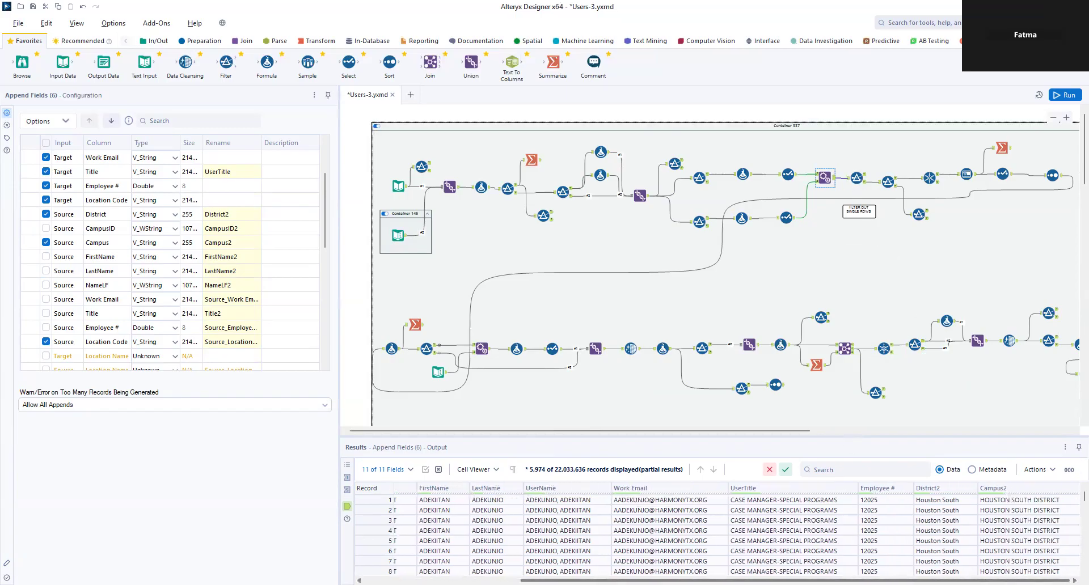
pyautogui.click(856, 177)
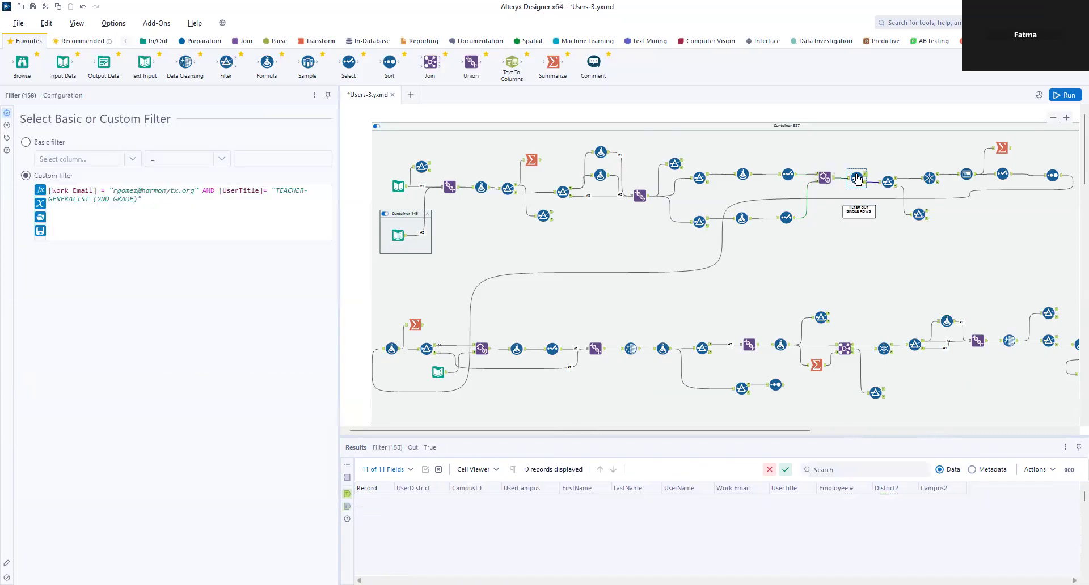
pyautogui.click(889, 188)
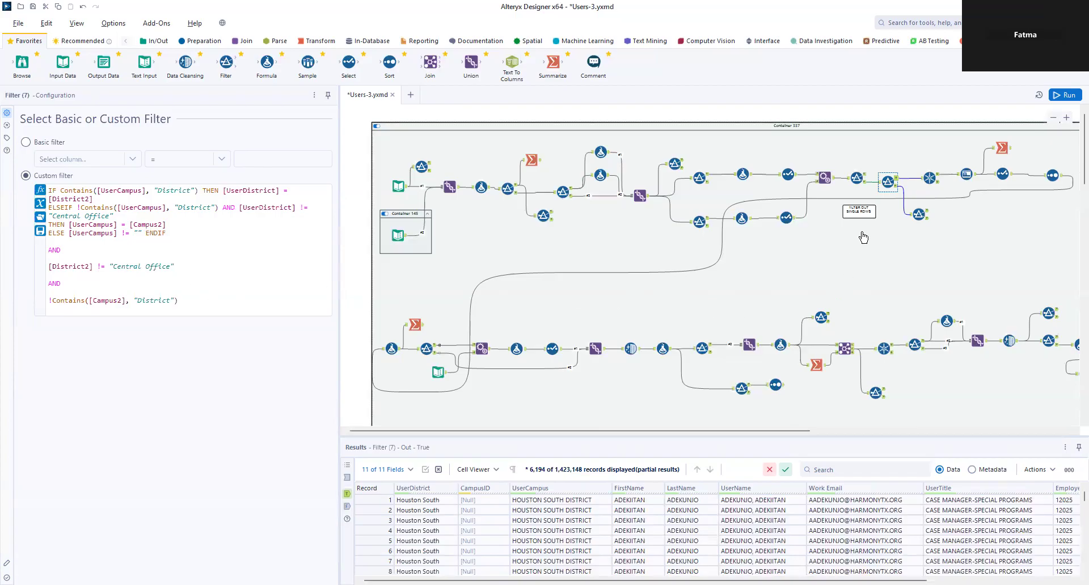
pyautogui.click(929, 177)
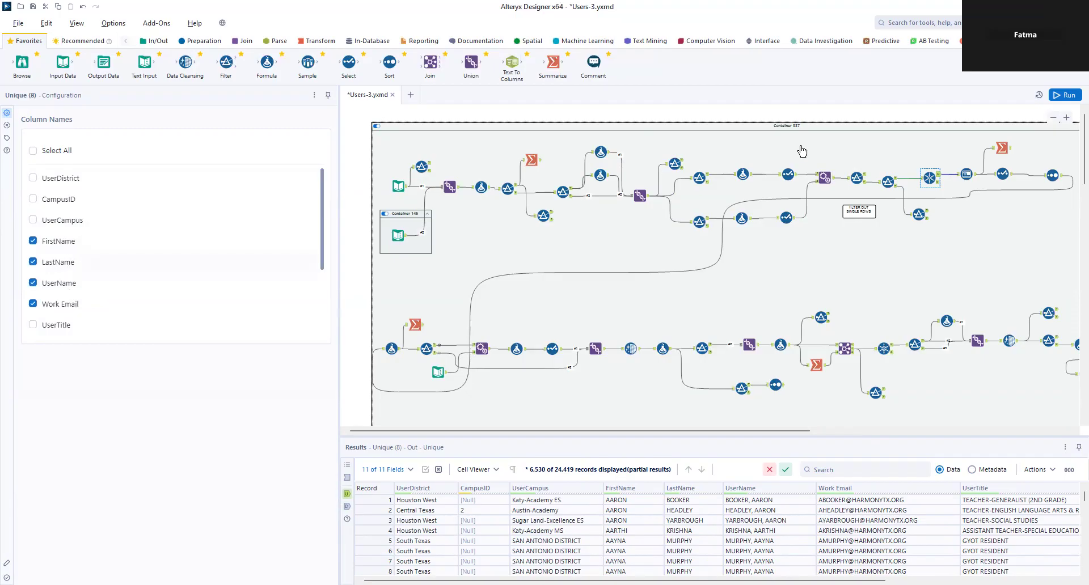
# Step: Review Auto Field (13), Select (12) renames, Sort (9) order, then the Formula (252) Campus expression
pyautogui.click(967, 176)
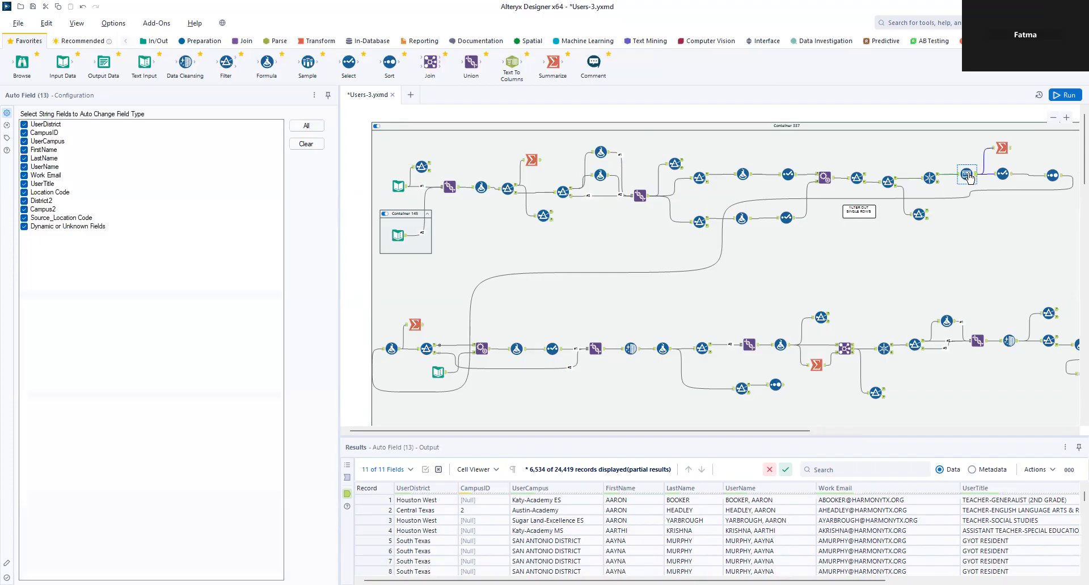
pyautogui.click(1001, 175)
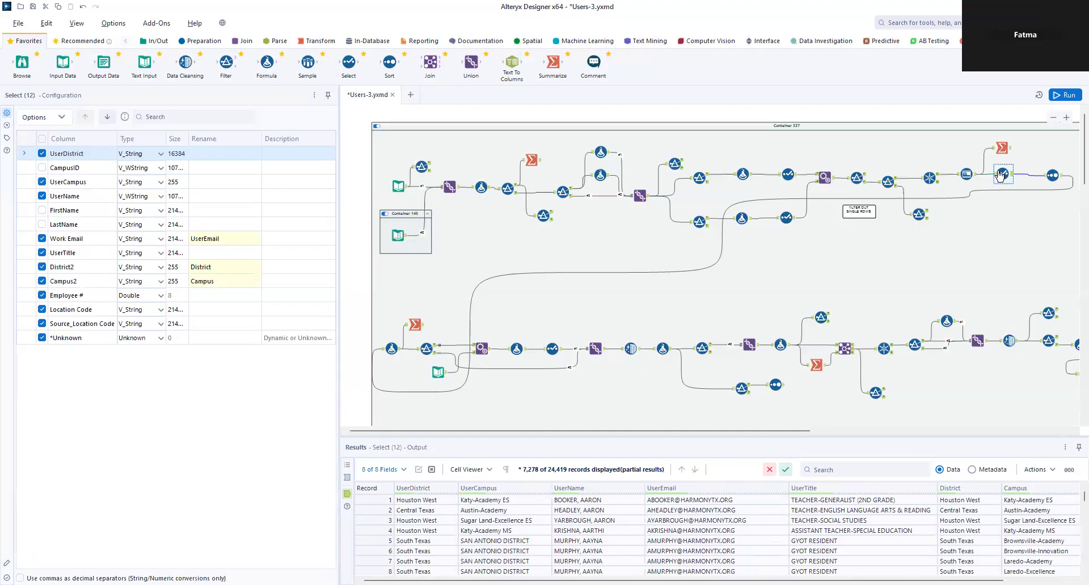
pyautogui.click(1053, 177)
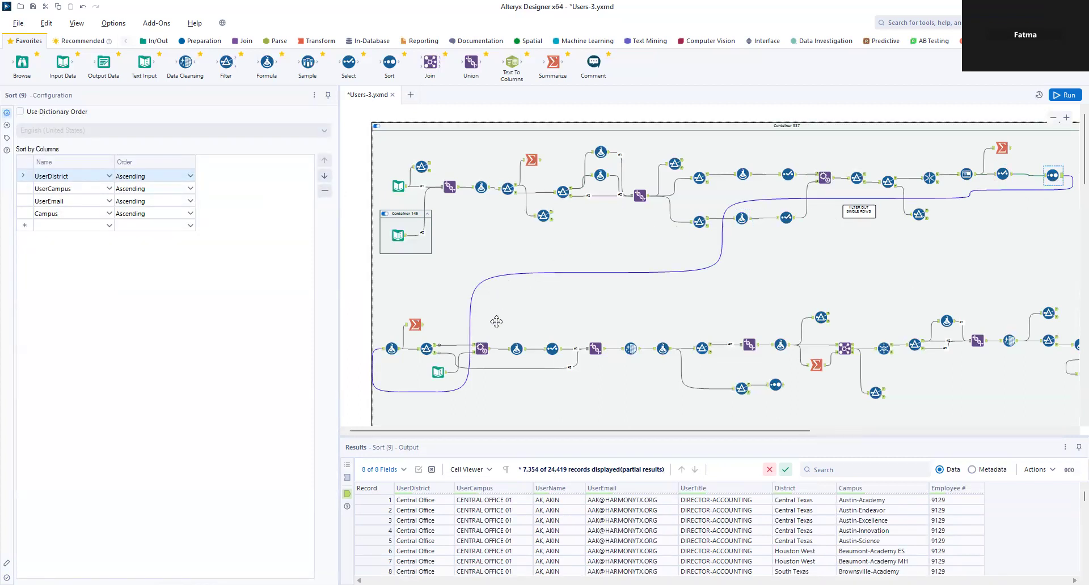
pyautogui.click(393, 351)
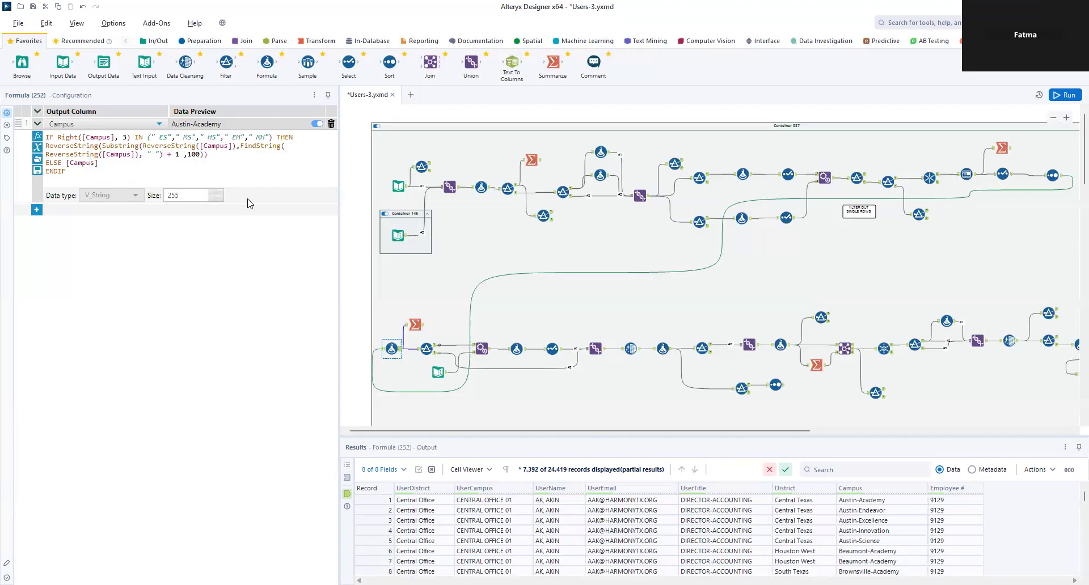
# Step: Check Filter (241)'s campus list, then Text Input (244)'s ES, MS, HS, EM, MH categories
pyautogui.click(427, 350)
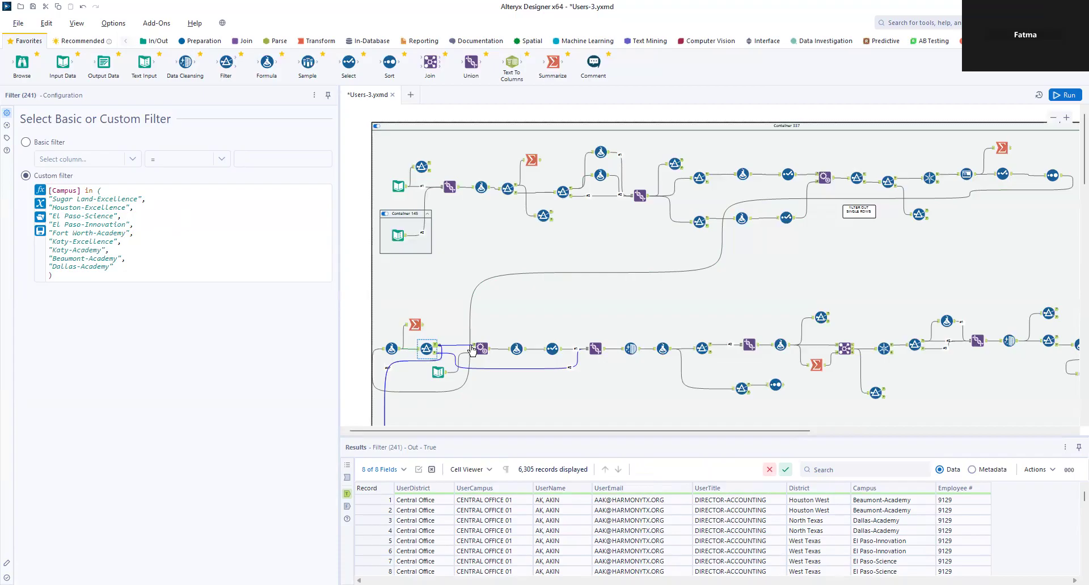
pyautogui.scroll(-3, 564, 407)
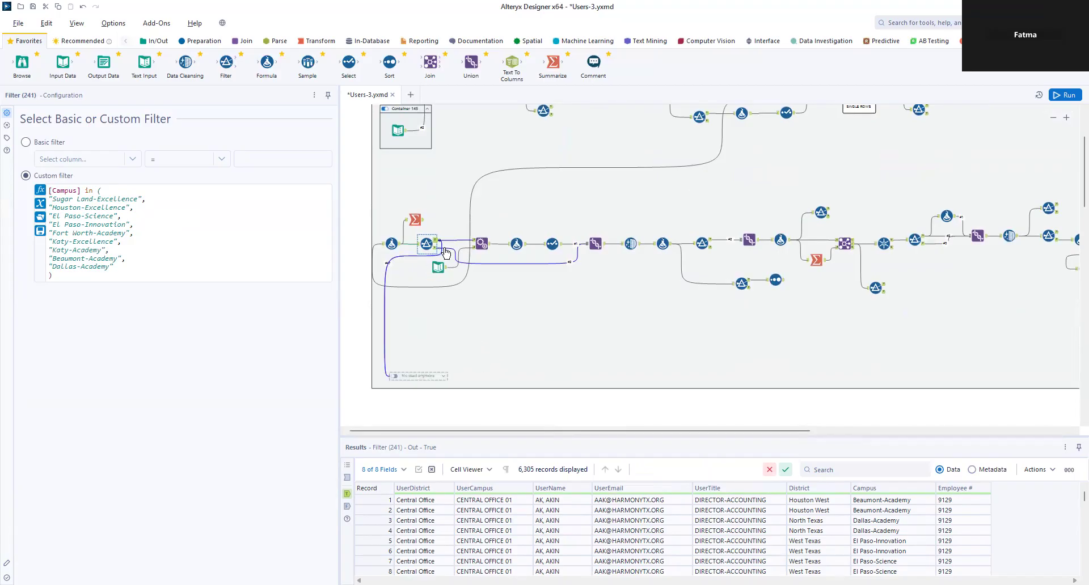
pyautogui.click(438, 268)
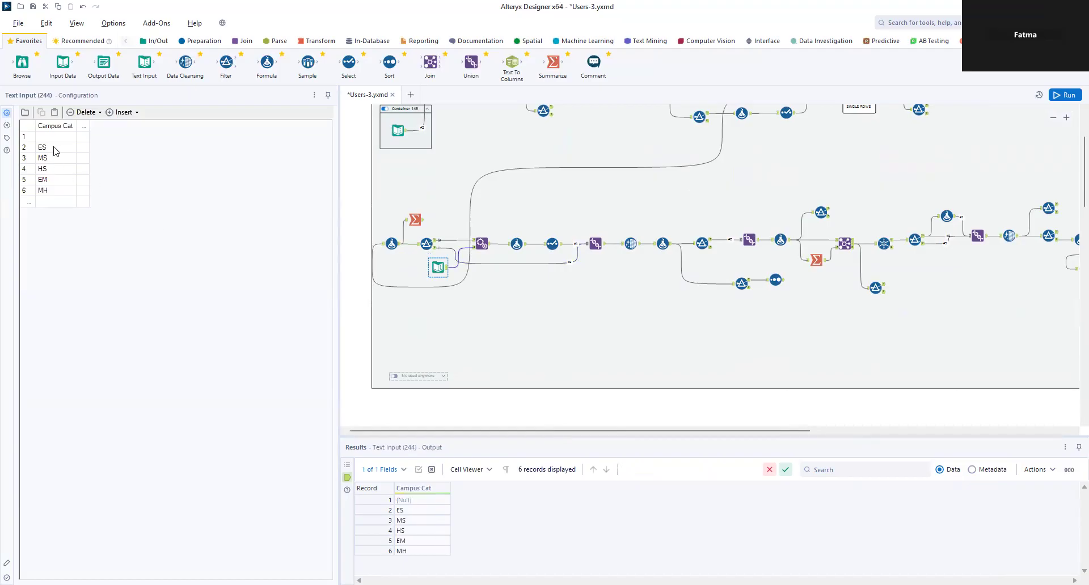
# Step: Review Append Fields (245), the Formula (246) Trim Campus expression, and Select (248)'s kept fields
pyautogui.click(481, 244)
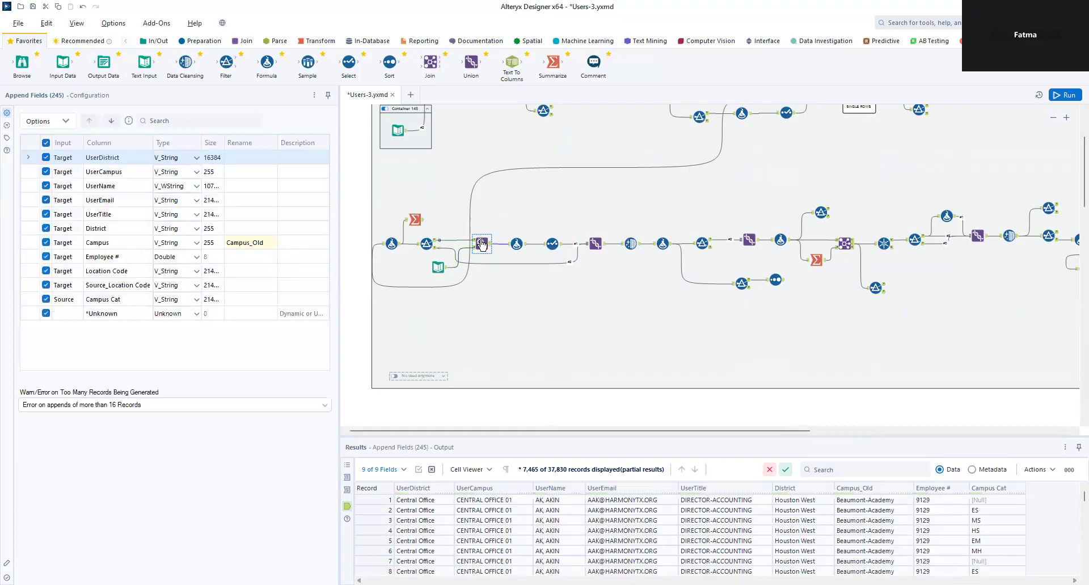
pyautogui.click(516, 244)
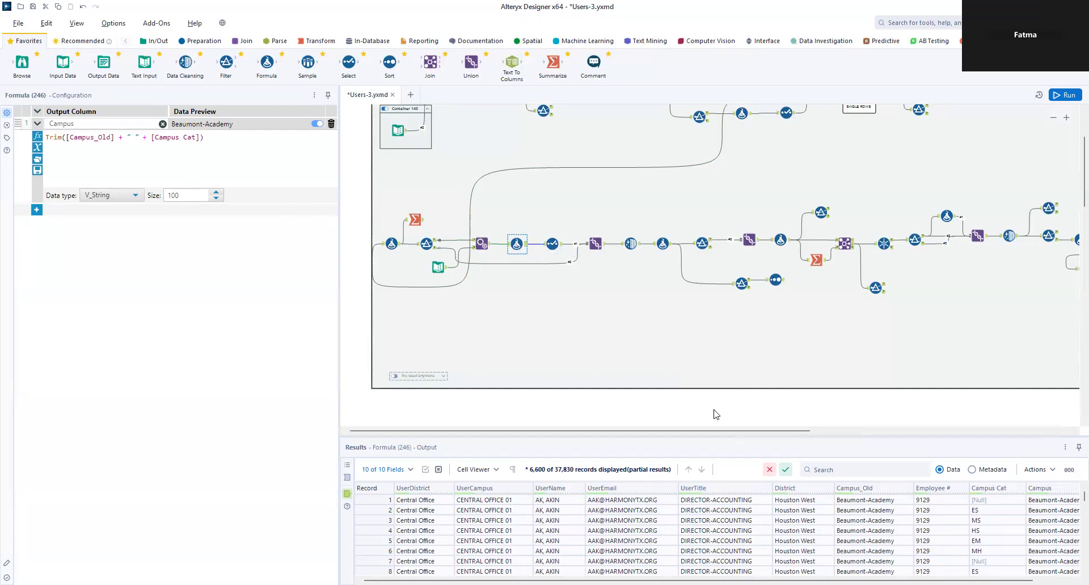
pyautogui.hscroll(1, 907, 544)
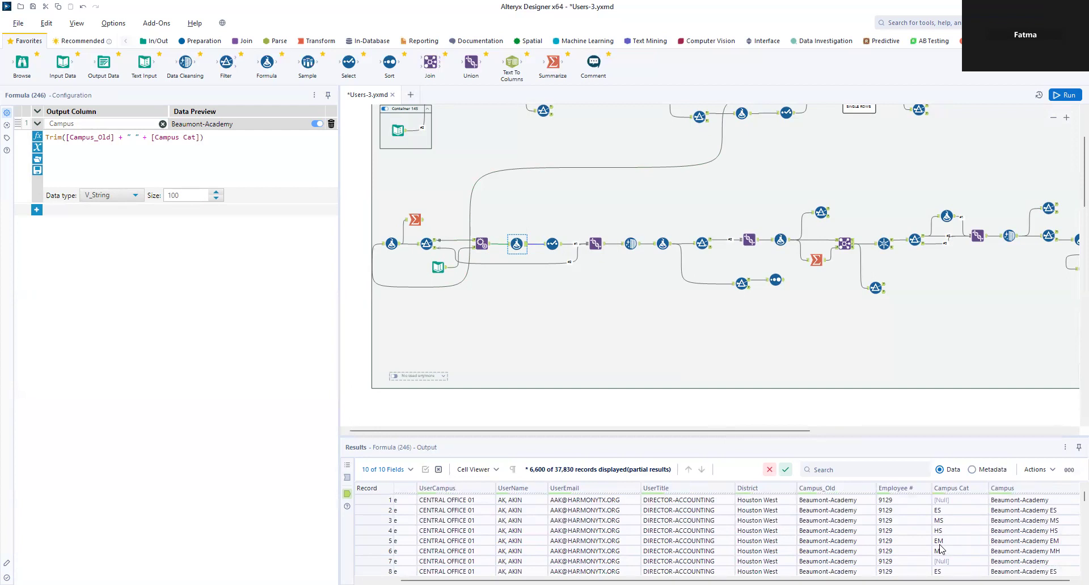
pyautogui.click(551, 244)
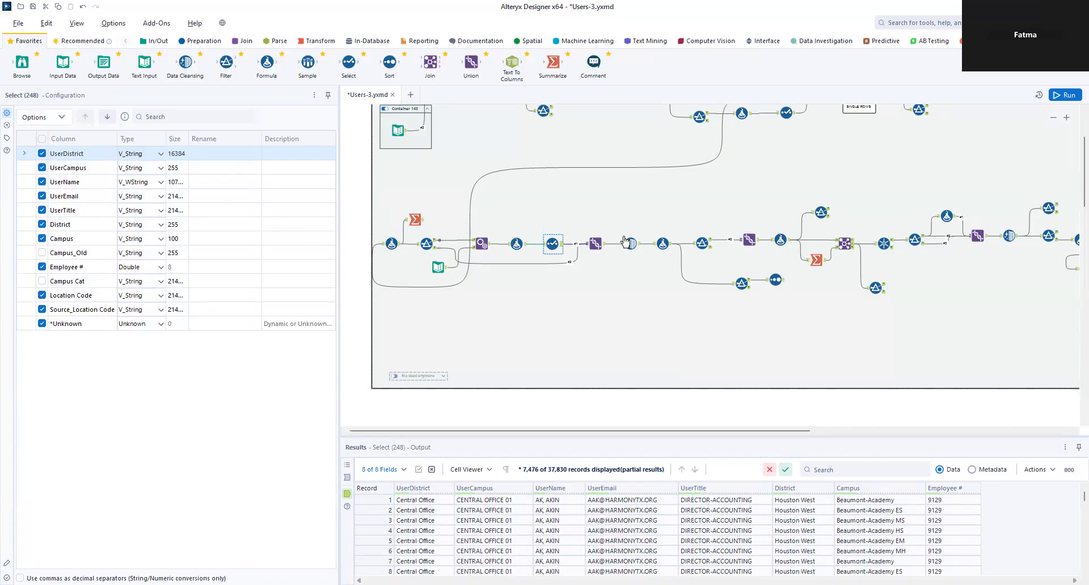
# Step: Review the Union, Data Cleansing options, and the formula lowercasing emails and building UserName
pyautogui.click(597, 249)
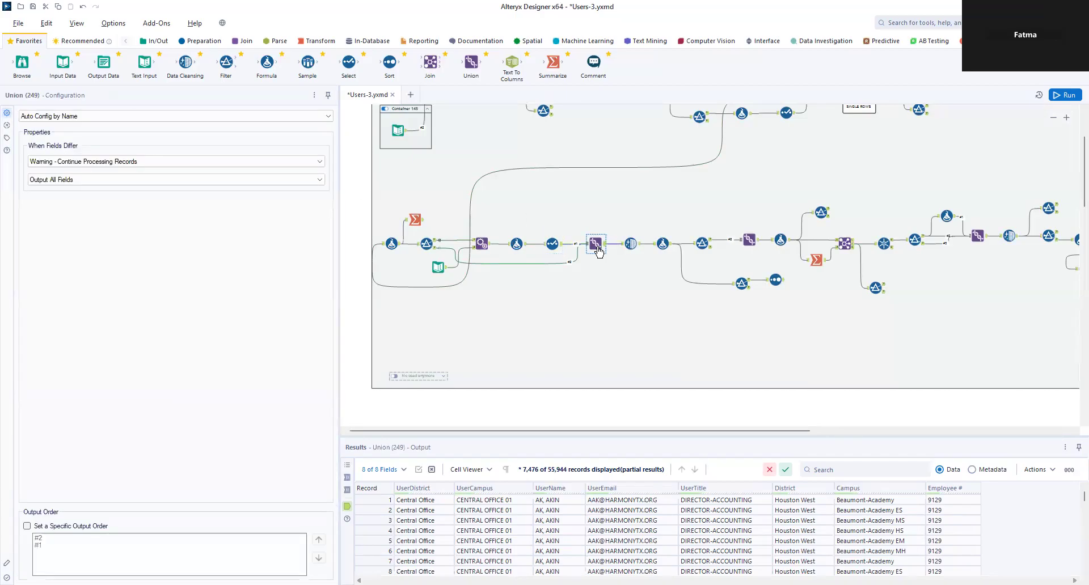
pyautogui.click(631, 244)
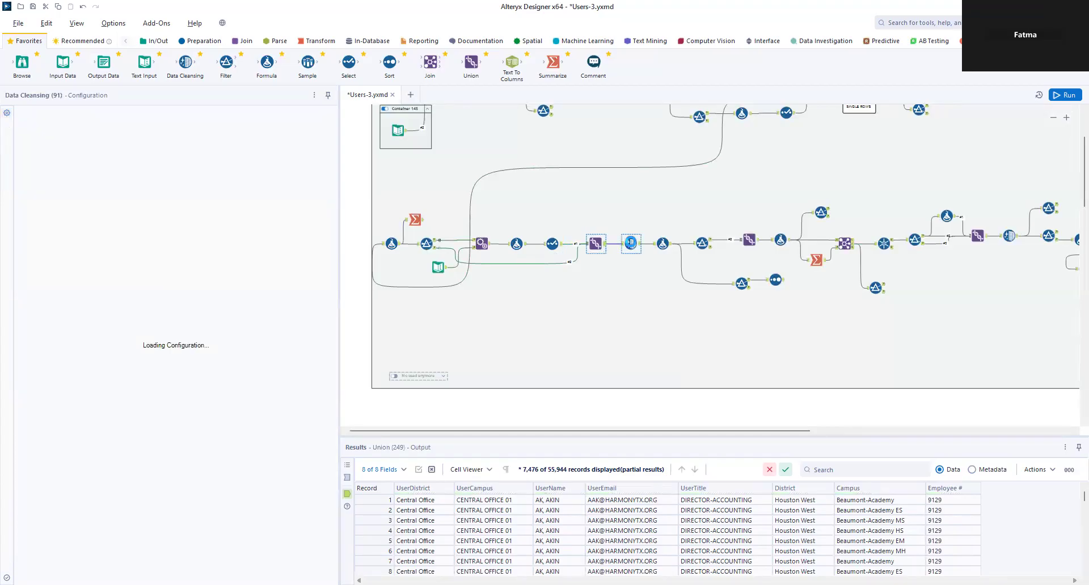
pyautogui.click(665, 250)
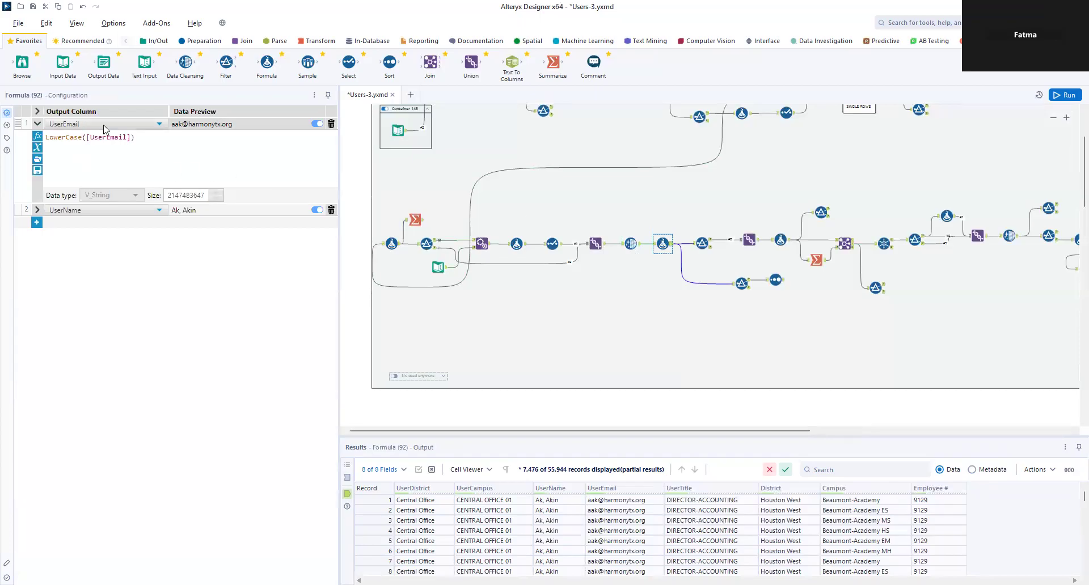
pyautogui.click(38, 210)
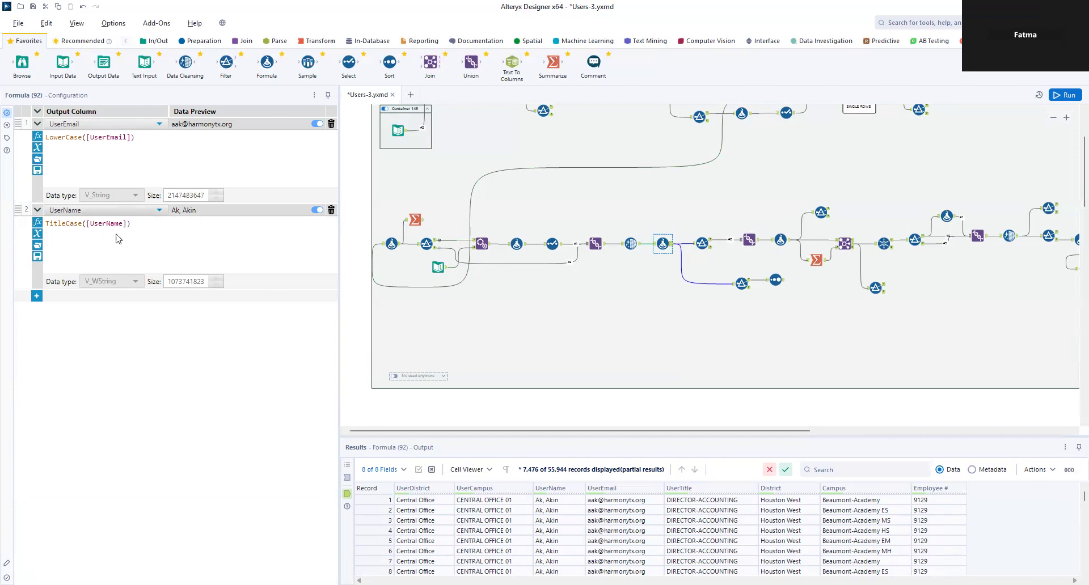
# Step: Check the Filter condition and its False records, the Union, the UserID formula, and Summarize (128)'s CampusList
pyautogui.click(698, 245)
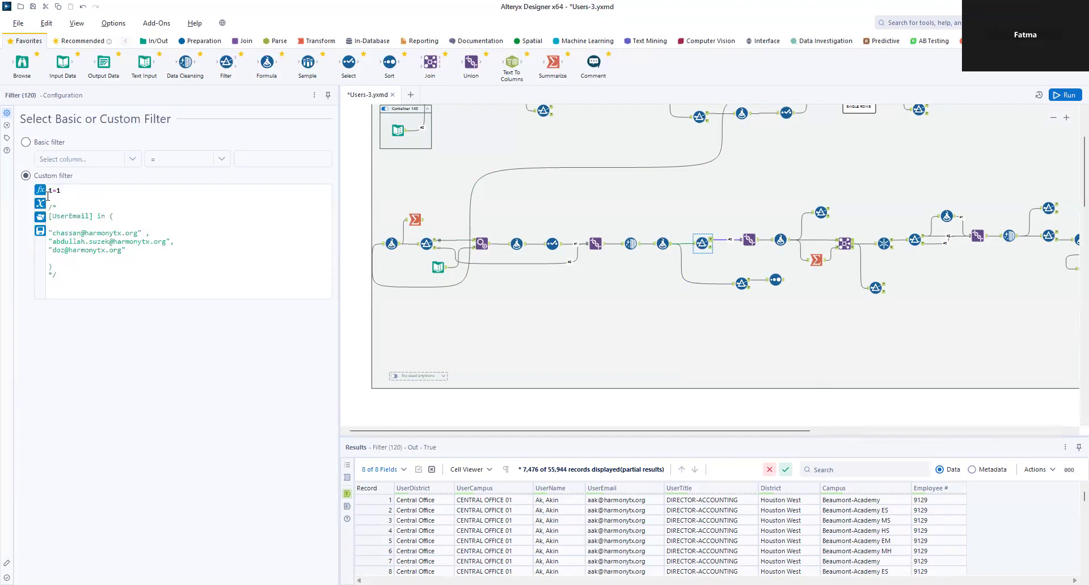
pyautogui.click(710, 249)
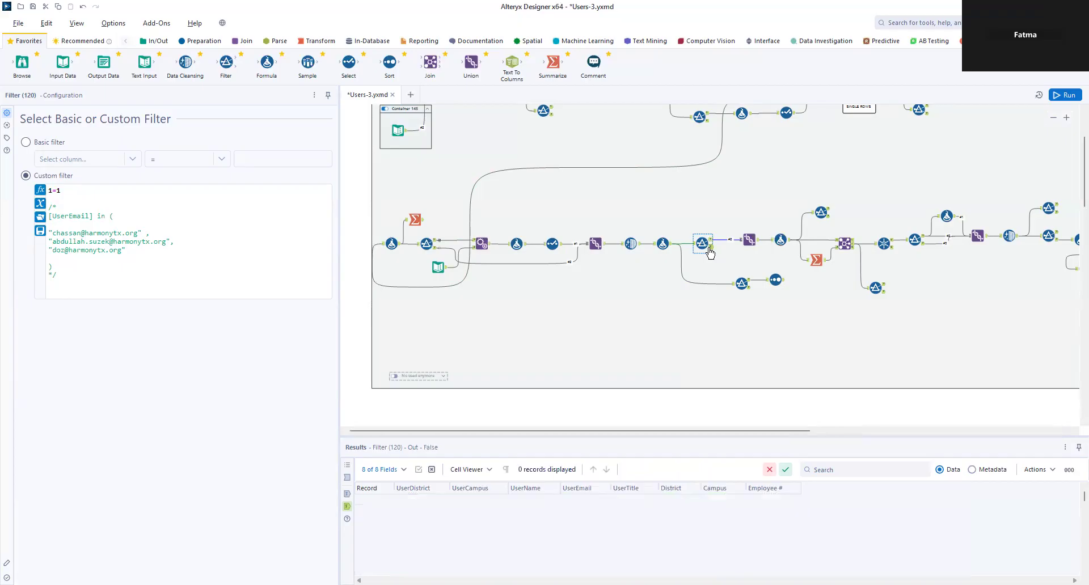
pyautogui.click(750, 241)
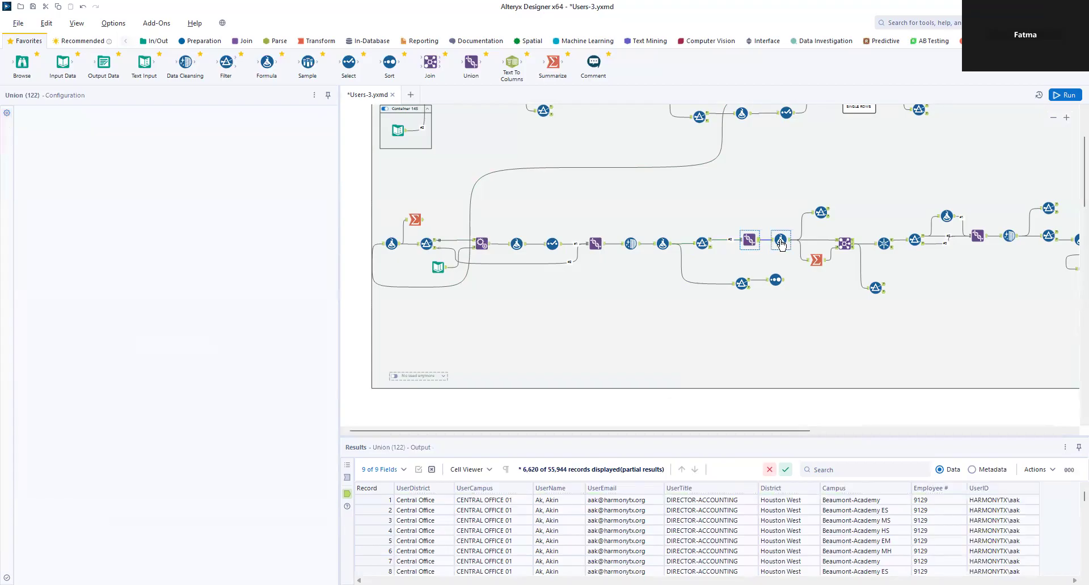
pyautogui.click(781, 242)
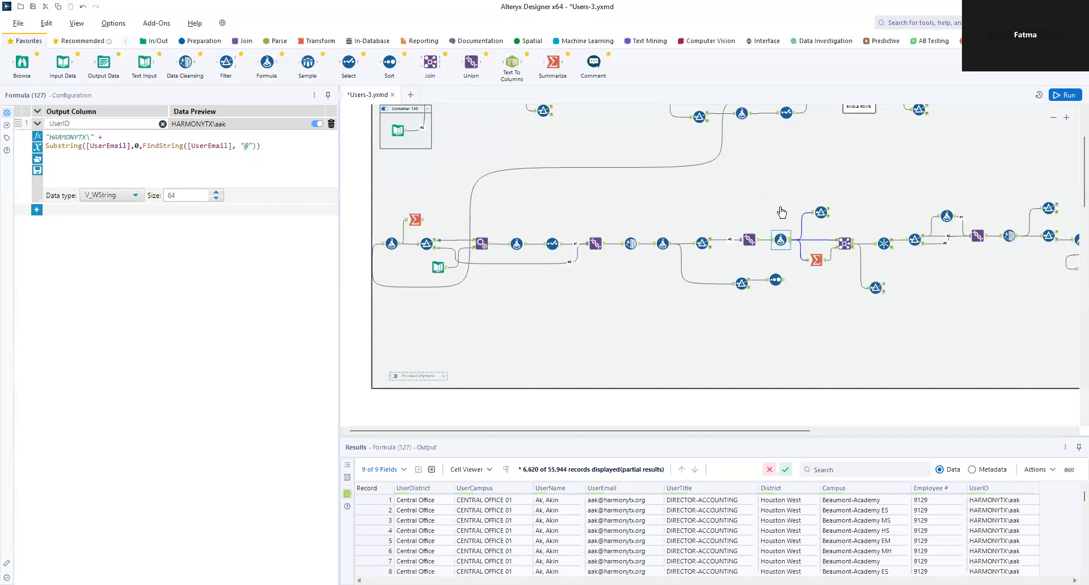
pyautogui.click(815, 260)
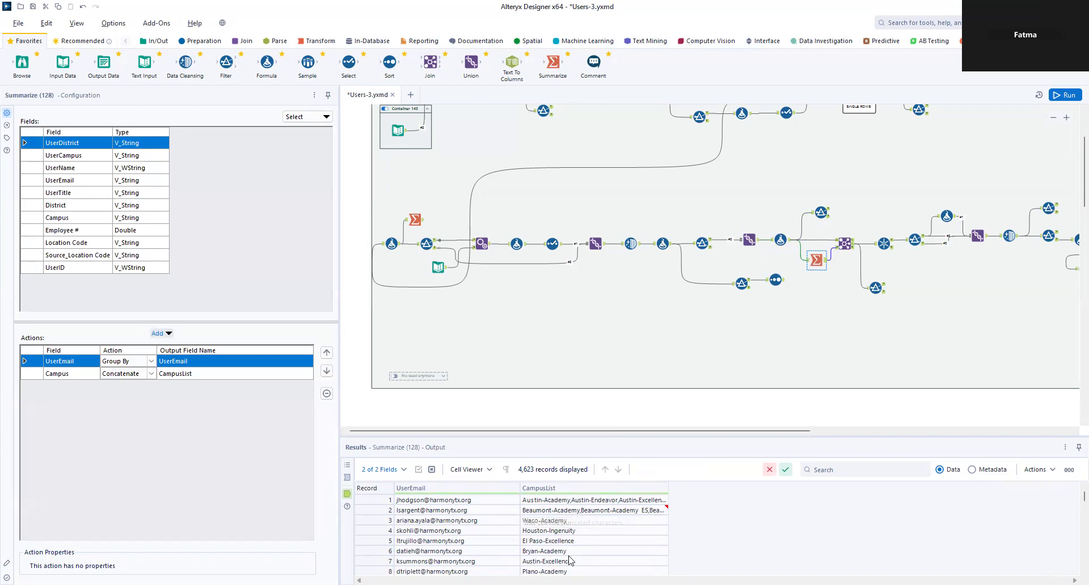
# Step: Review Formula (127), the Join on UserEmail, and Unique's key fields with its U and D outputs
pyautogui.scroll(-9, 563, 542)
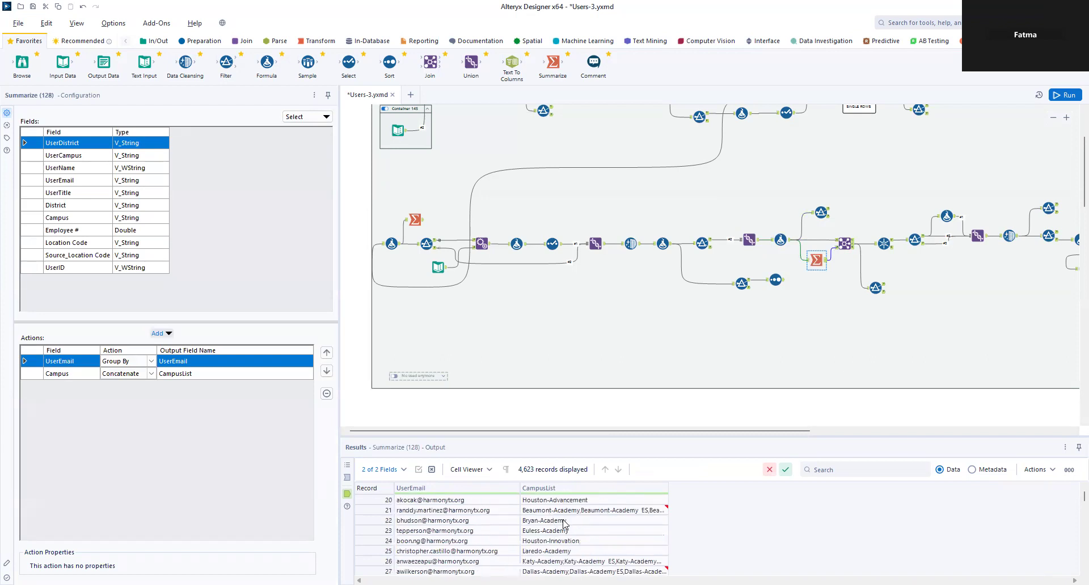
pyautogui.scroll(4, 566, 533)
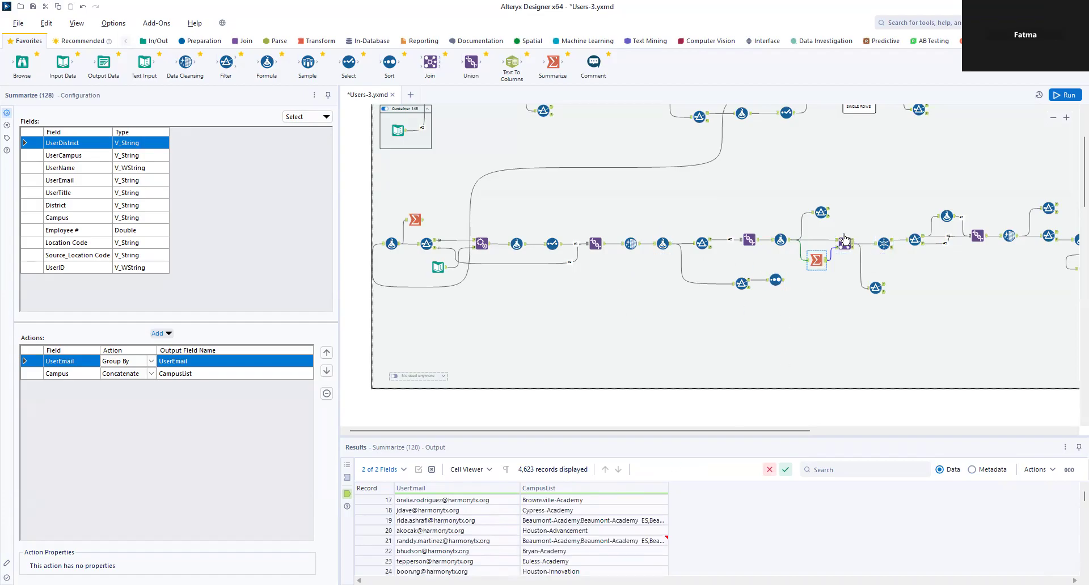
pyautogui.click(781, 241)
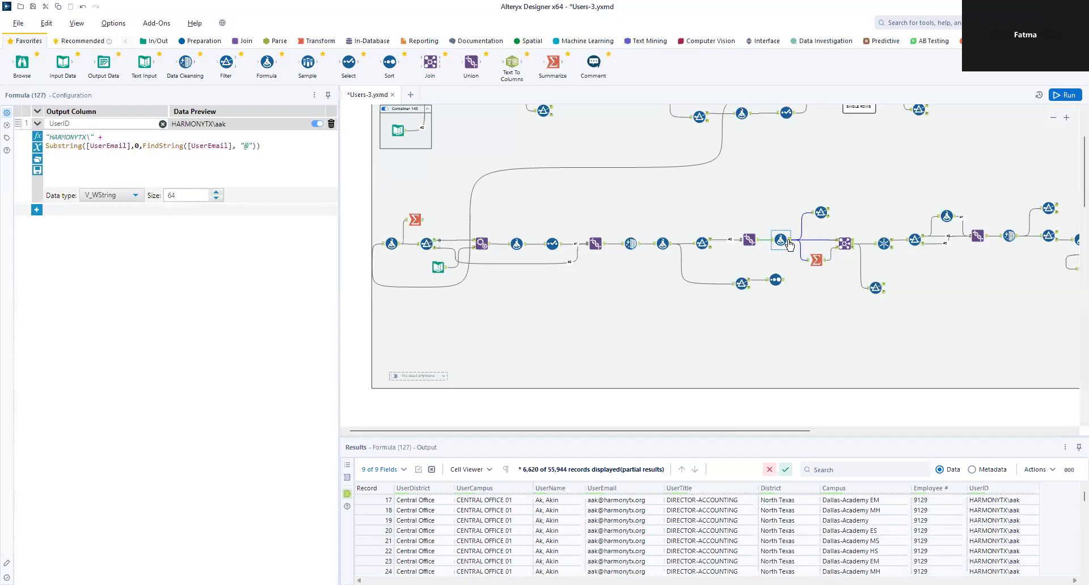
pyautogui.click(844, 243)
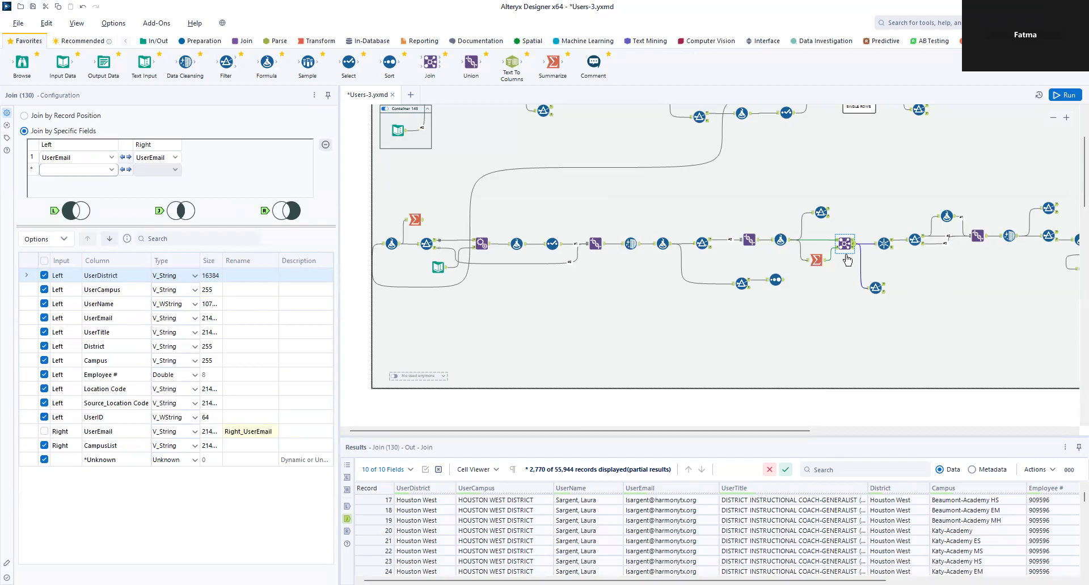
pyautogui.click(884, 248)
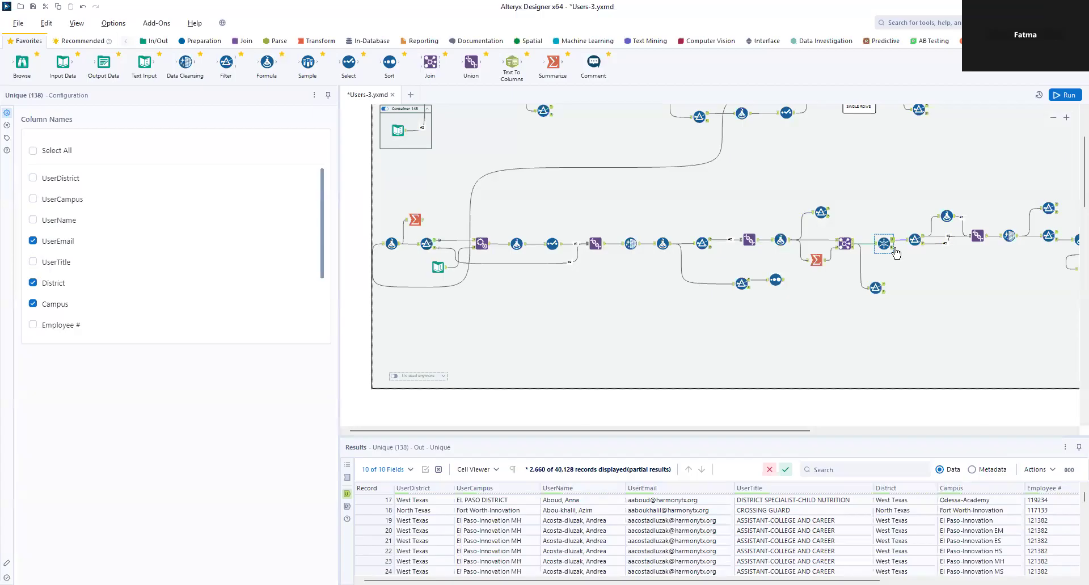
pyautogui.click(894, 252)
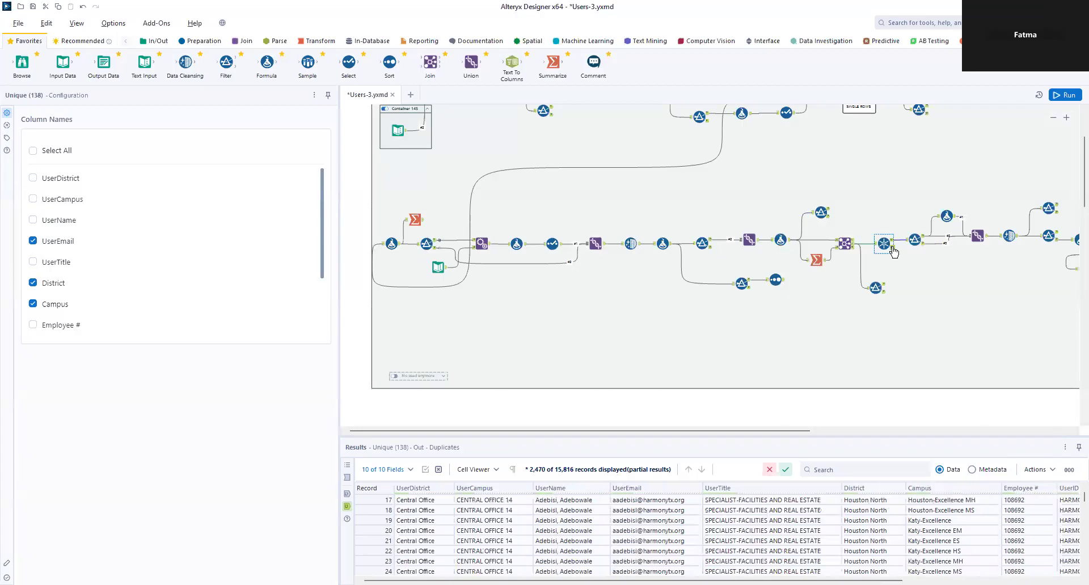
pyautogui.click(891, 245)
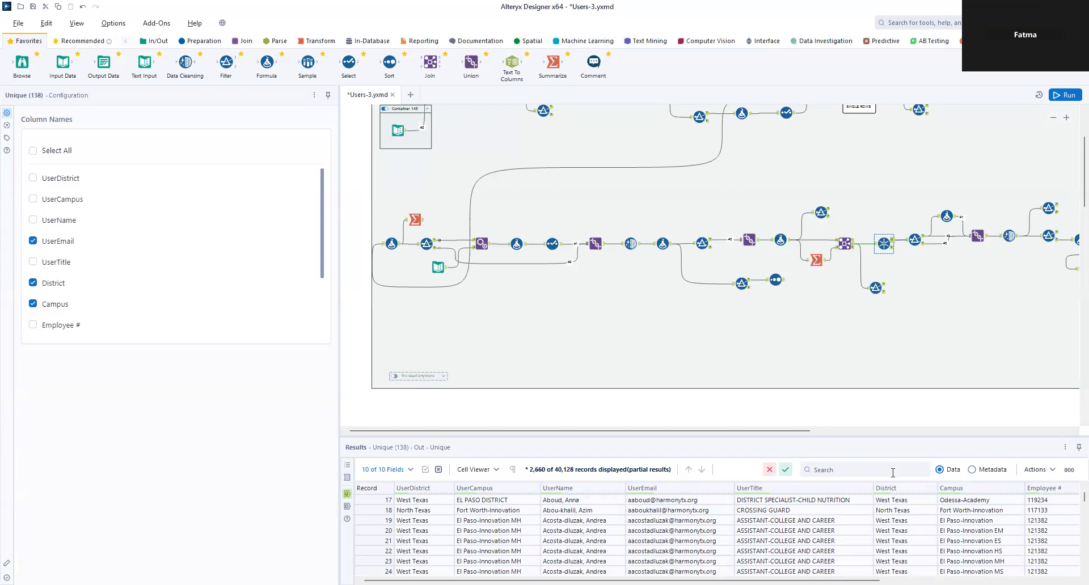
# Step: Check Filter (255), Formula (256) renaming to Harmony Virtual Academy, and Union (257)'s 40,450 records
pyautogui.moveTo(752, 581); pyautogui.dragTo(941, 581)
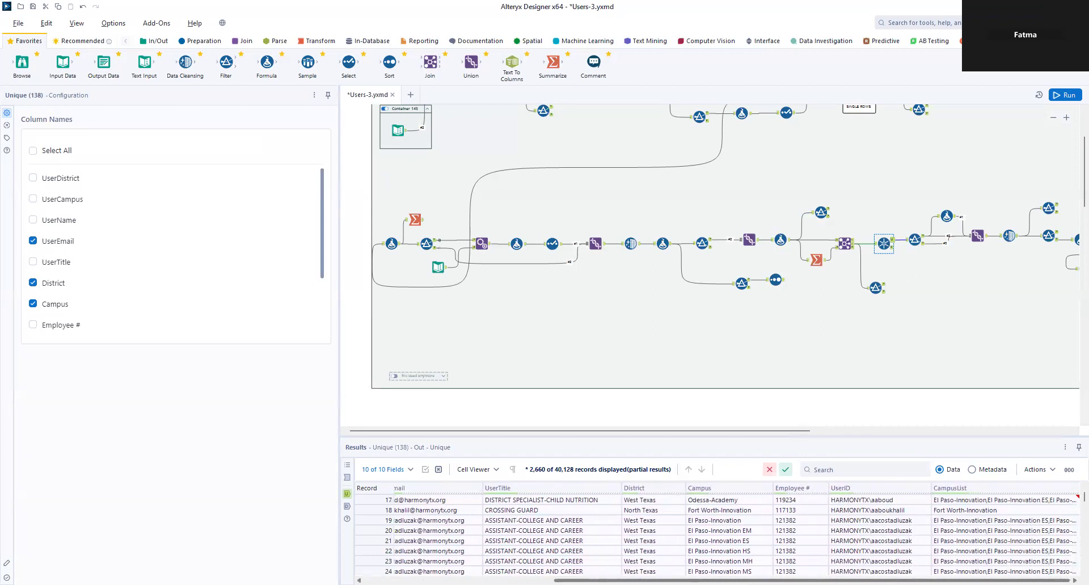
pyautogui.click(913, 238)
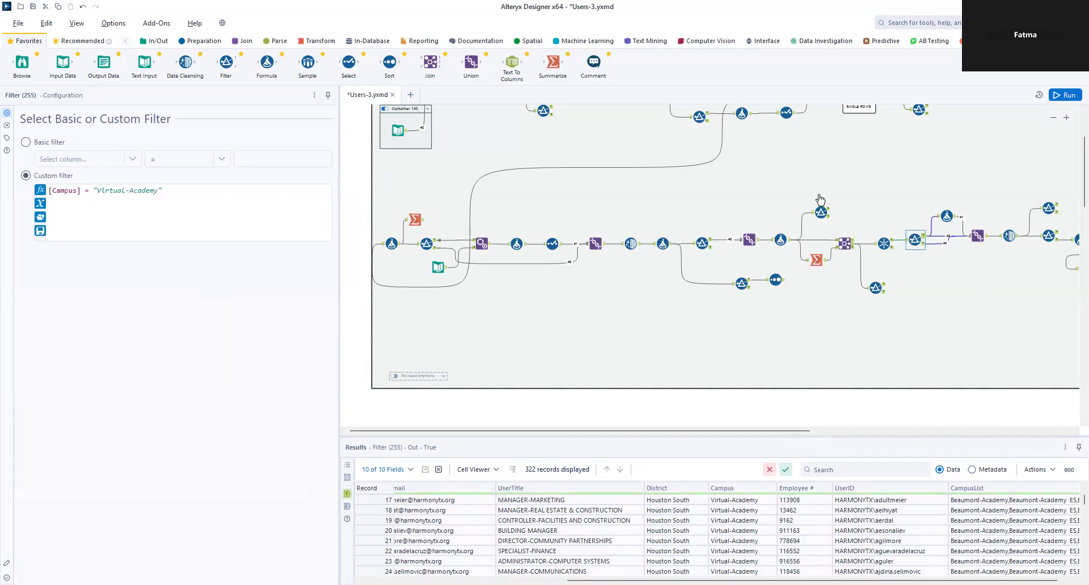
pyautogui.click(946, 217)
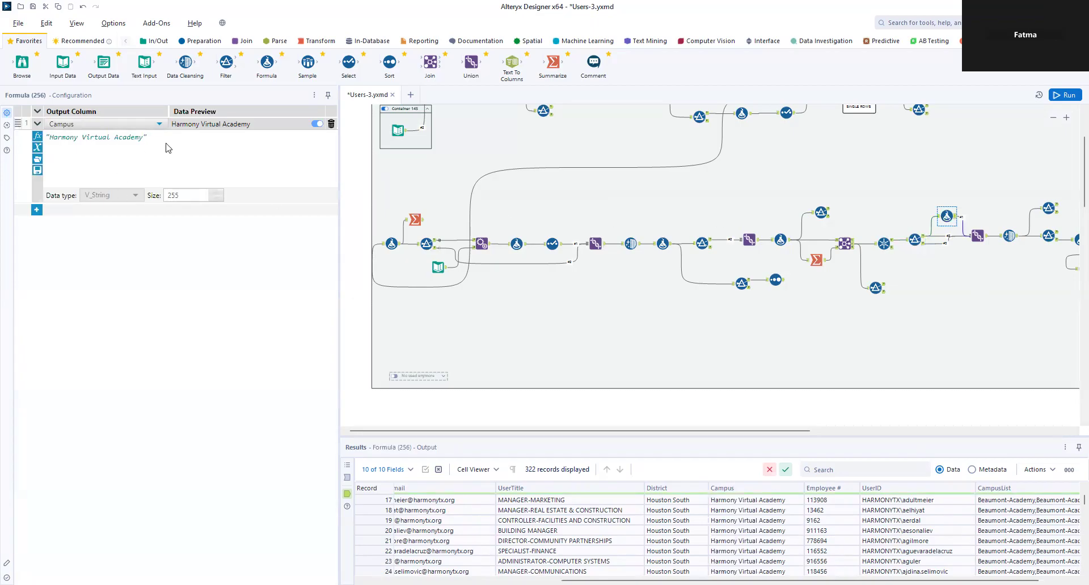
pyautogui.click(985, 238)
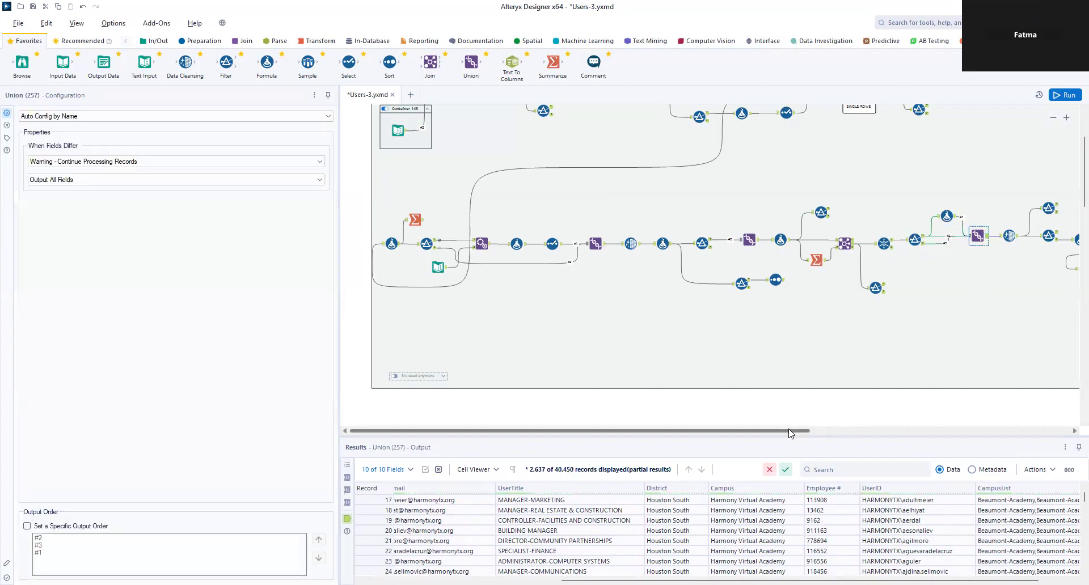
pyautogui.hscroll(10, 790, 433)
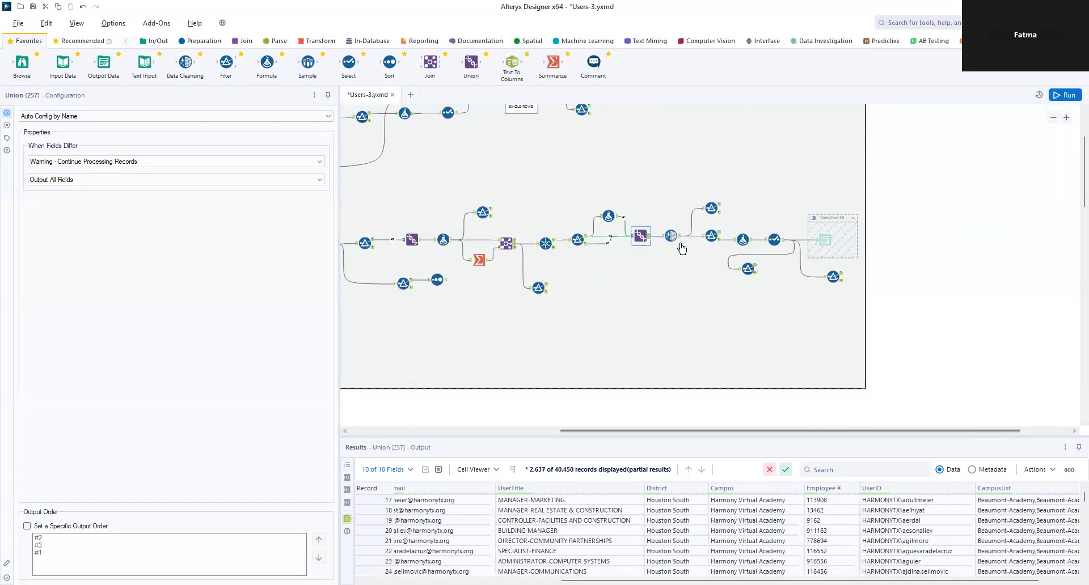
# Step: Review the final Data Cleansing options, the El Paso-Science user filter, and Formula (258)'s output
pyautogui.click(681, 241)
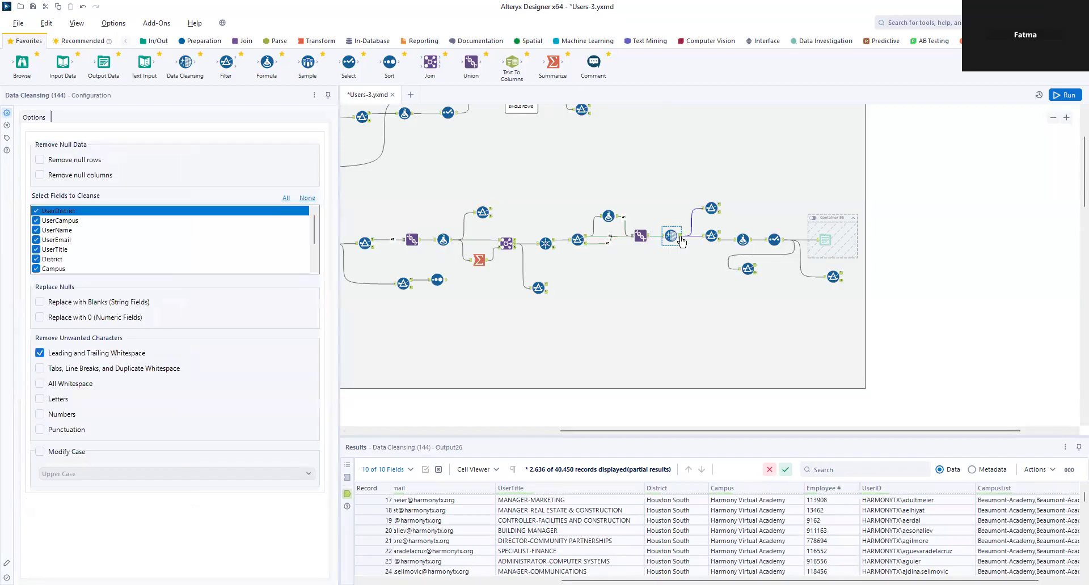
pyautogui.click(710, 237)
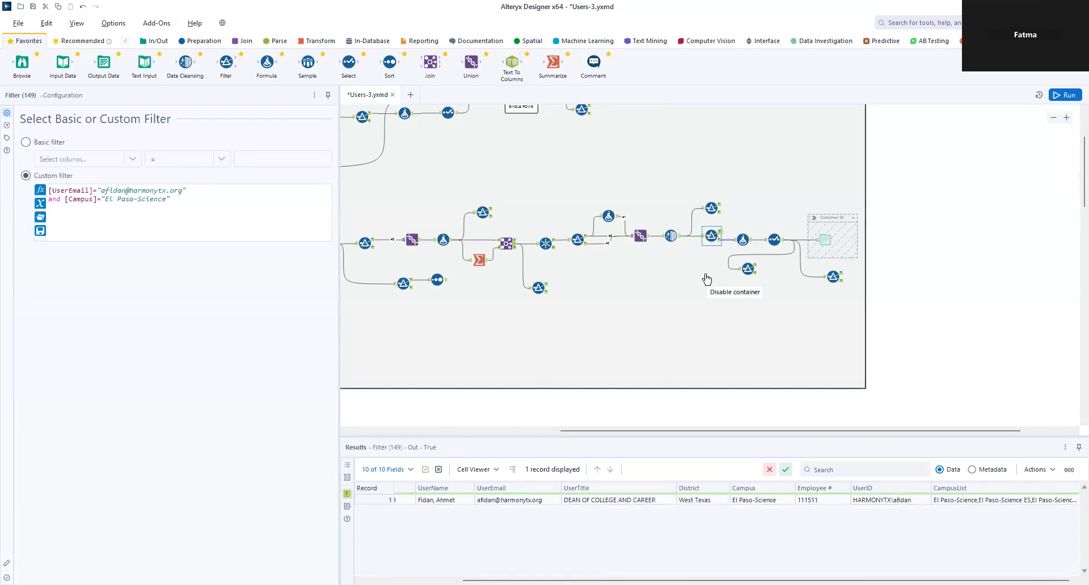
pyautogui.click(742, 240)
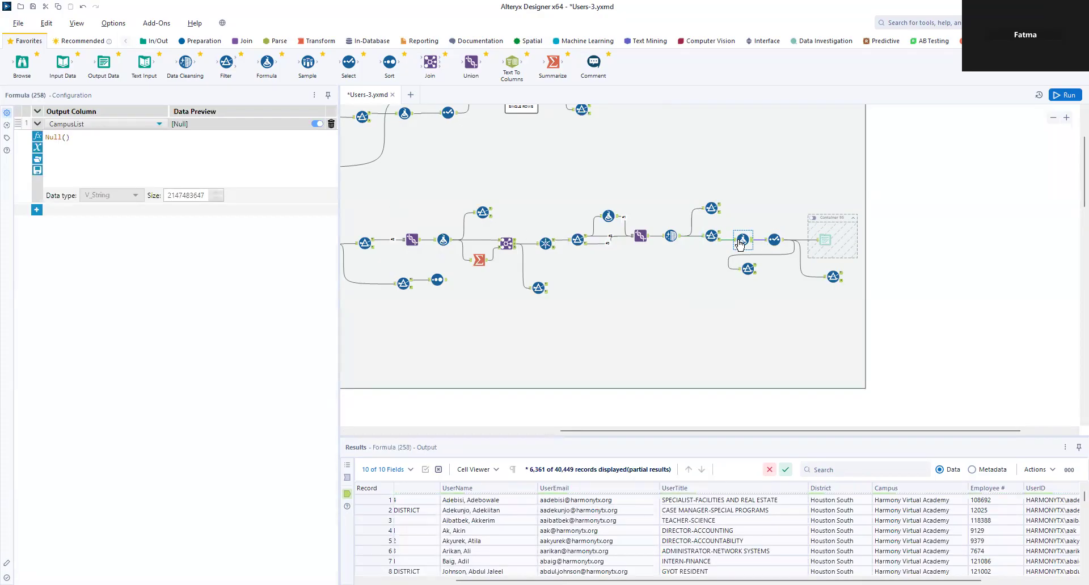
# Step: Check Select (132)'s field settings and run the Users-3 workflow
pyautogui.keyDown('ctrl'); pyautogui.click(774, 241); pyautogui.keyUp('ctrl')
pyautogui.moveTo(859, 581); pyautogui.dragTo(948, 581)
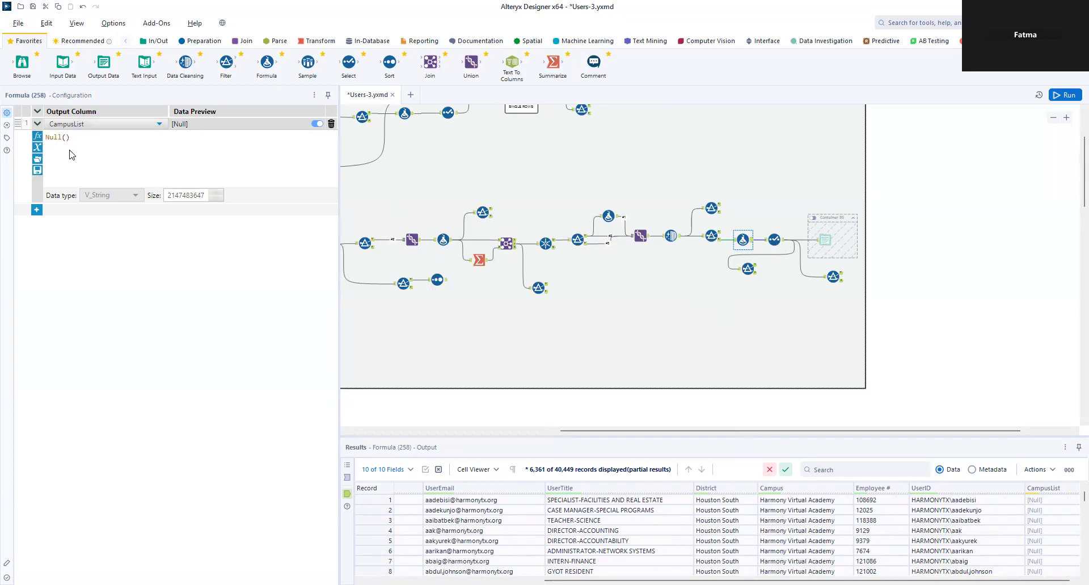
pyautogui.click(775, 241)
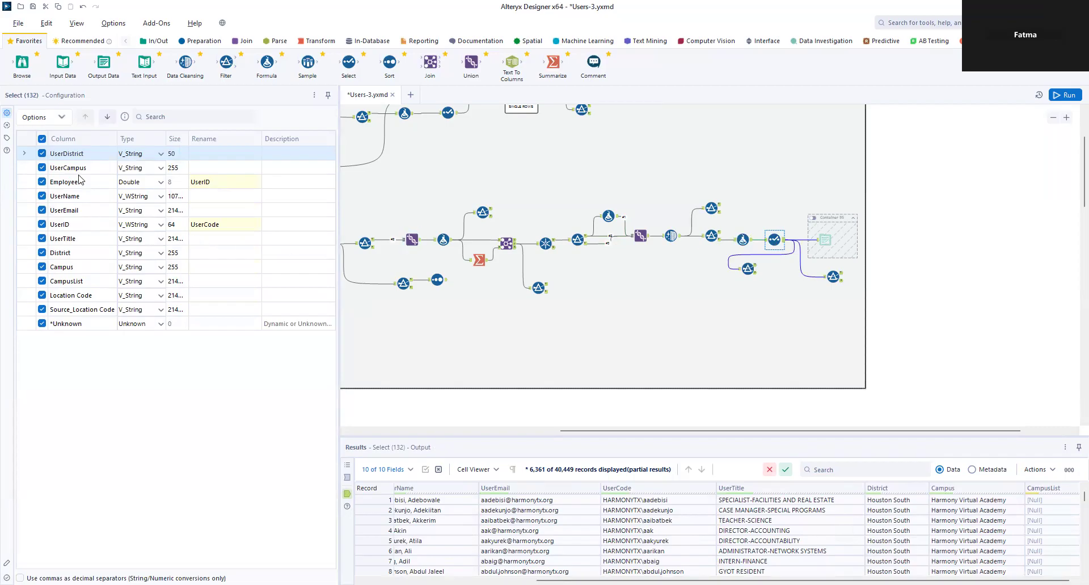
pyautogui.click(1064, 94)
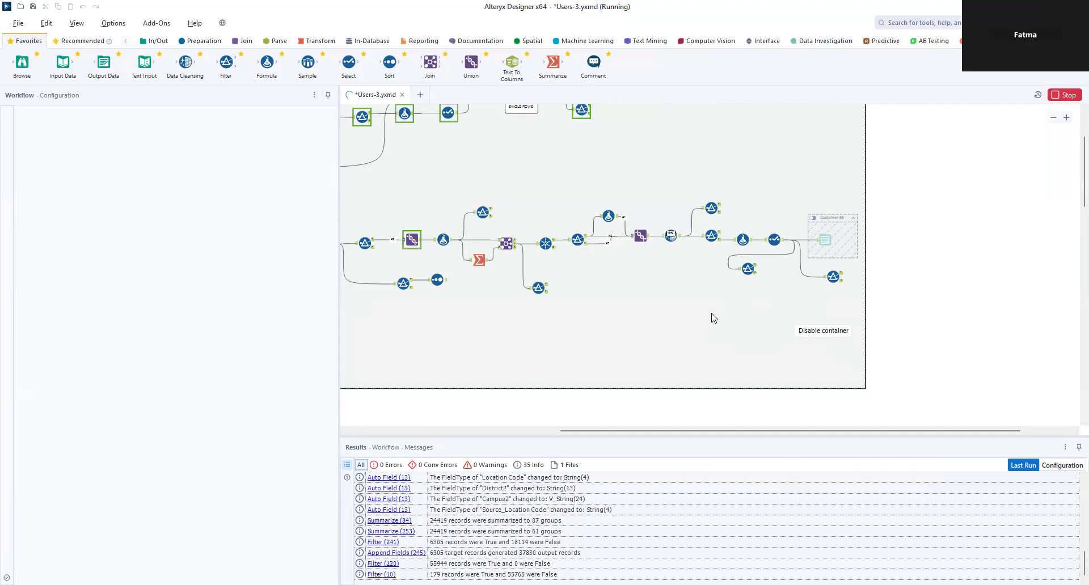
# Step: Review the post-run Select (132) output and the CampusList formula's results
pyautogui.click(782, 242)
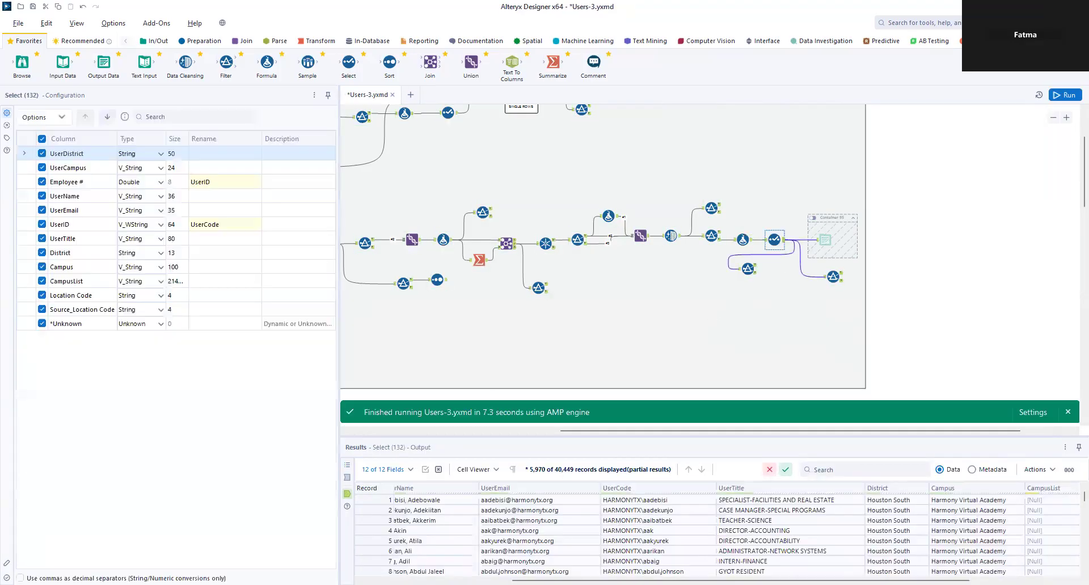
pyautogui.moveTo(740, 580); pyautogui.dragTo(594, 580)
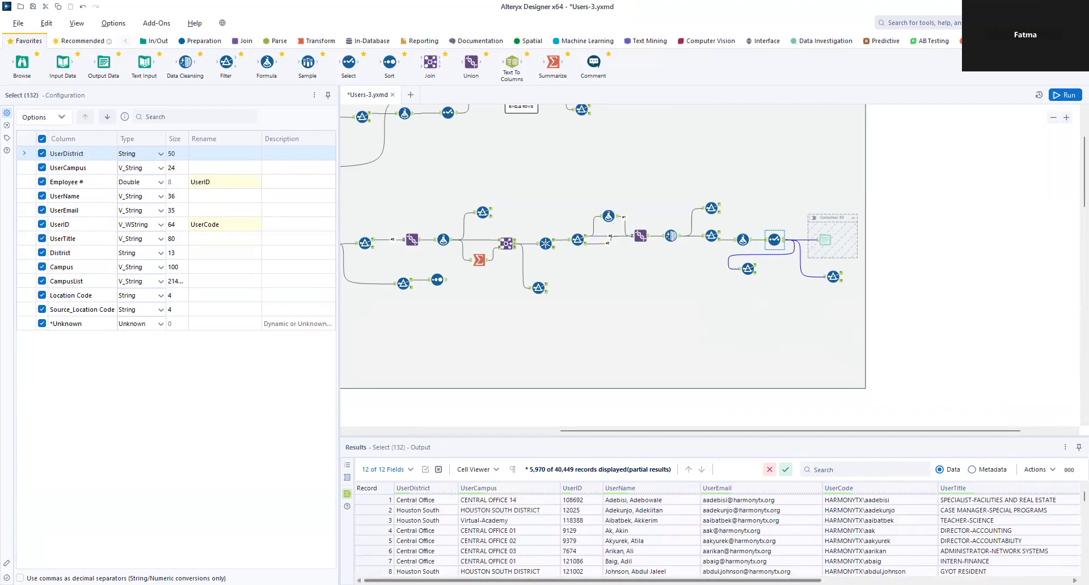
pyautogui.moveTo(685, 580); pyautogui.dragTo(816, 581)
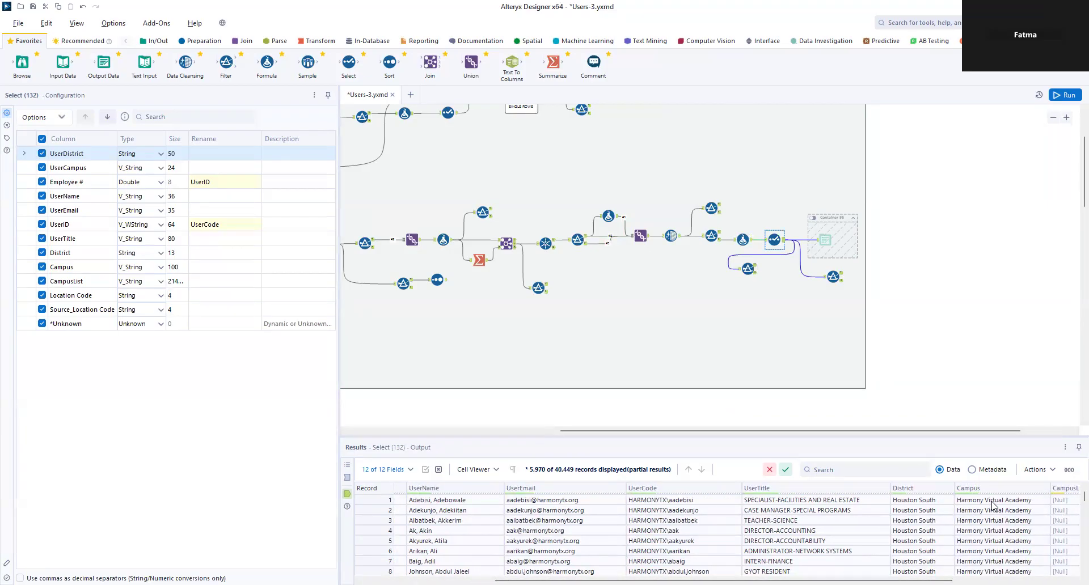
pyautogui.keyDown('ctrl'); pyautogui.click(745, 241); pyautogui.keyUp('ctrl')
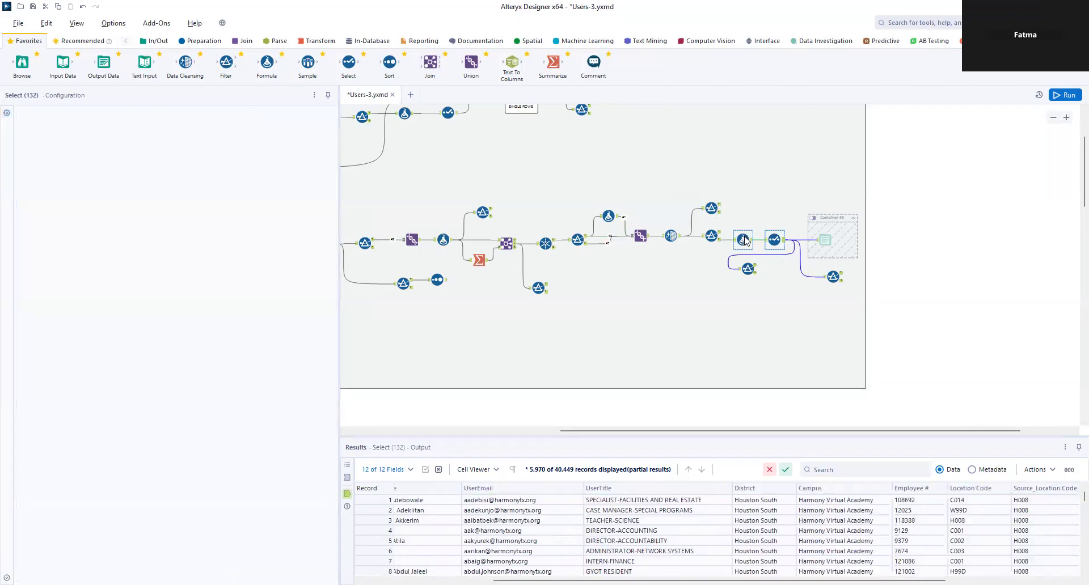
pyautogui.click(744, 240)
# Step: Inspect the upper Campus formula, then open Filter (161)'s custom e-mail expression
pyautogui.click(606, 214)
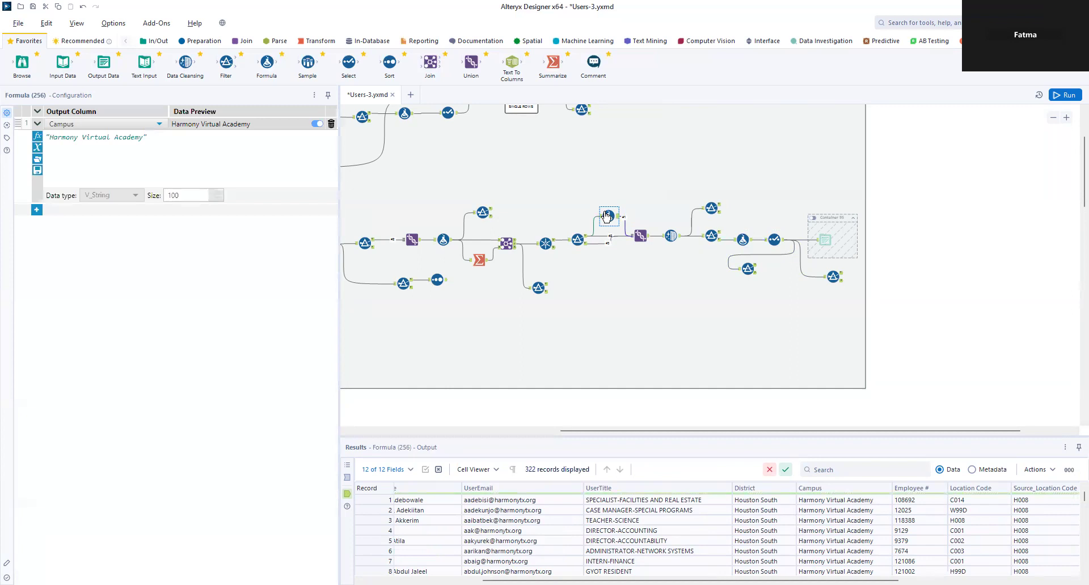
pyautogui.scroll(-9, 861, 566)
pyautogui.scroll(-10, 867, 566)
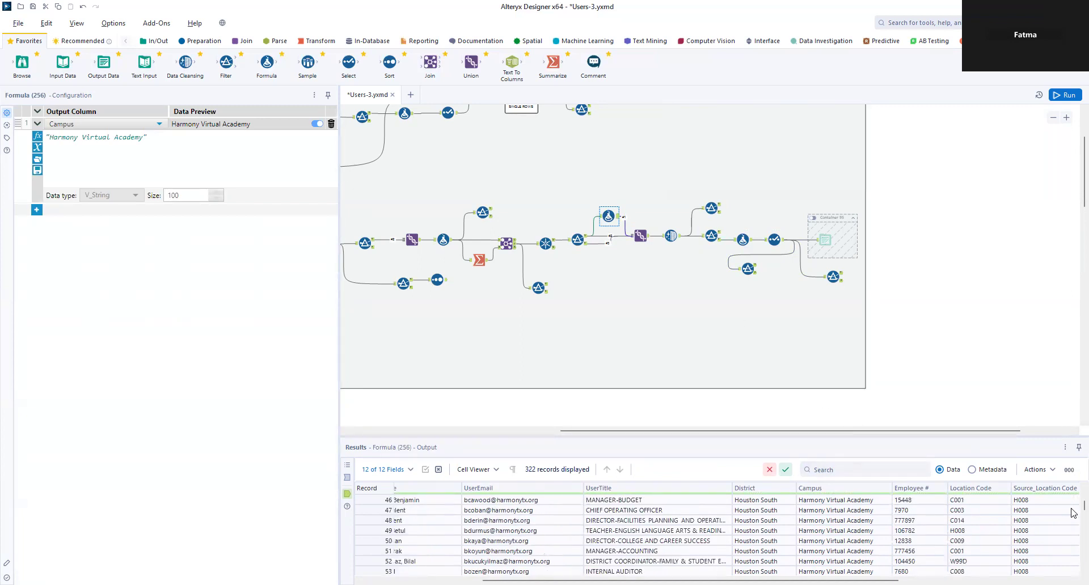
pyautogui.scroll(-20, 1071, 516)
pyautogui.scroll(-20, 1073, 527)
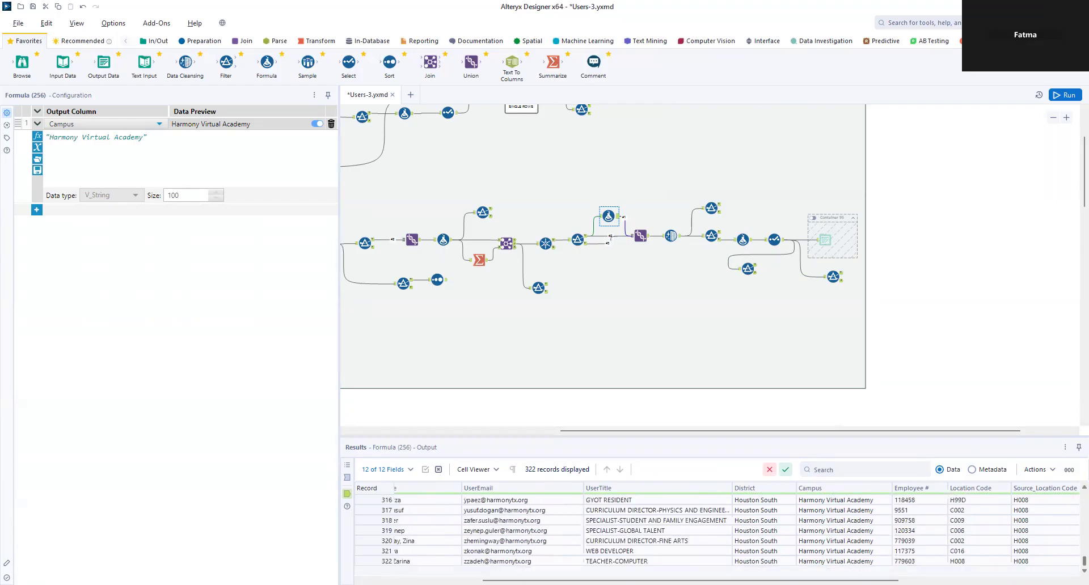
pyautogui.scroll(20, 1073, 526)
pyautogui.click(783, 243)
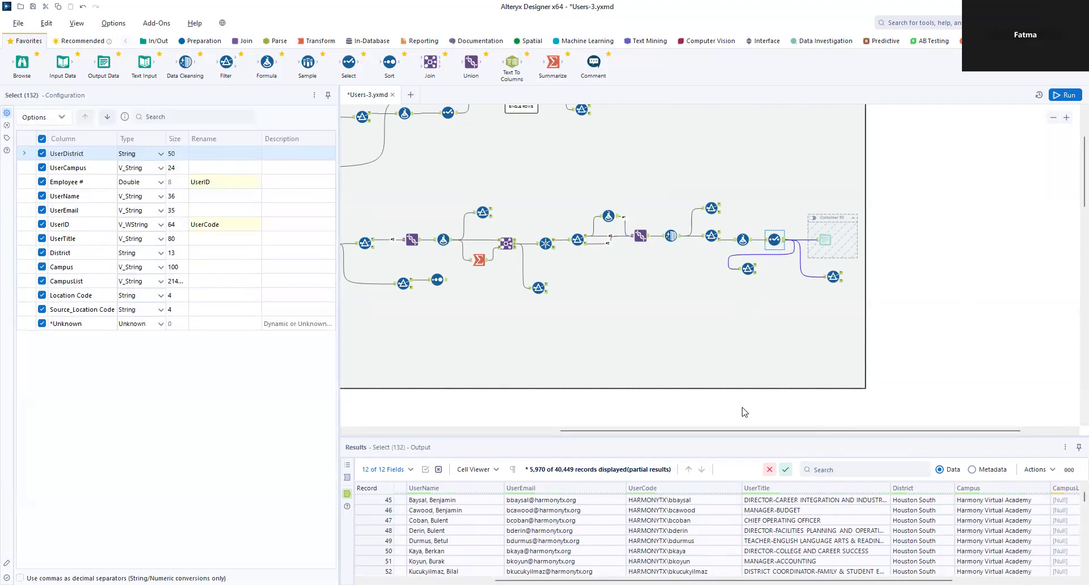
pyautogui.click(833, 277)
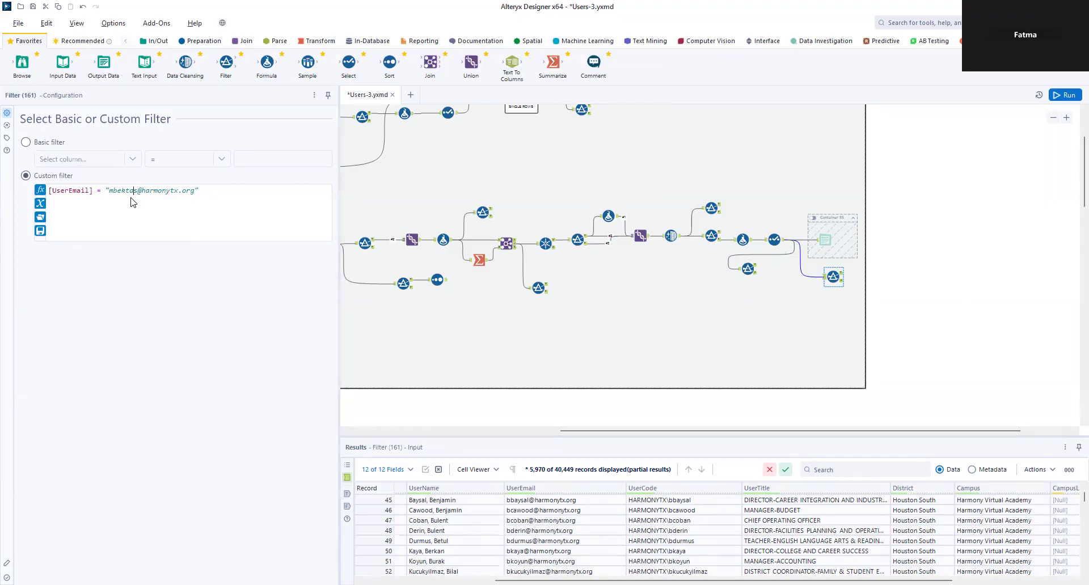
# Step: Replace the e-mail in Filter (161) with another user's address and rerun the workflow
pyautogui.press('BackSpace')
pyautogui.press('BackSpace')
pyautogui.press('BackSpace')
pyautogui.press('BackSpace')
pyautogui.press('BackSpace')
pyautogui.press('BackSpace')
pyautogui.press('BackSpace')
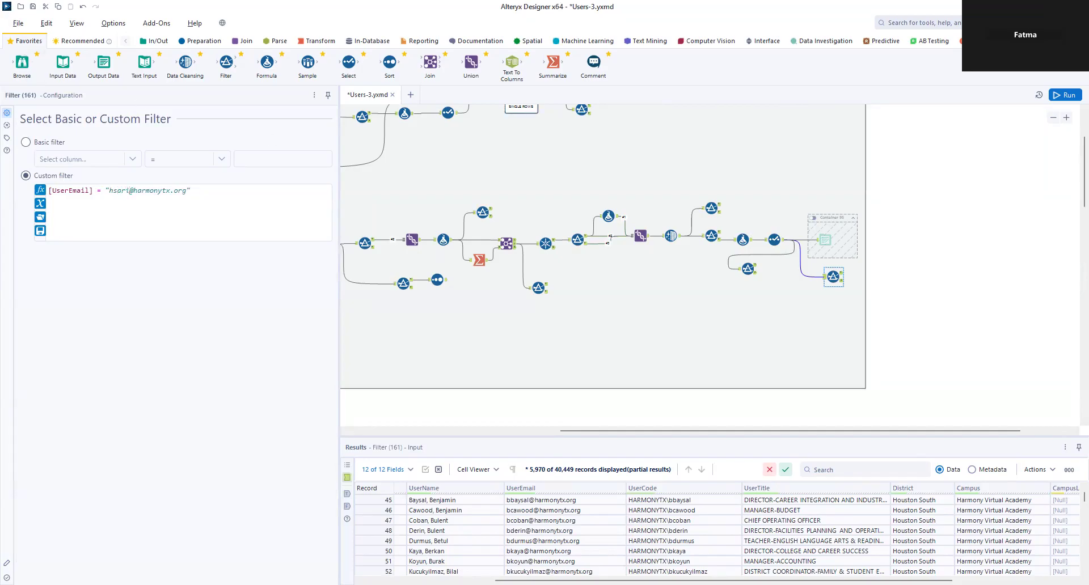
pyautogui.click(1065, 95)
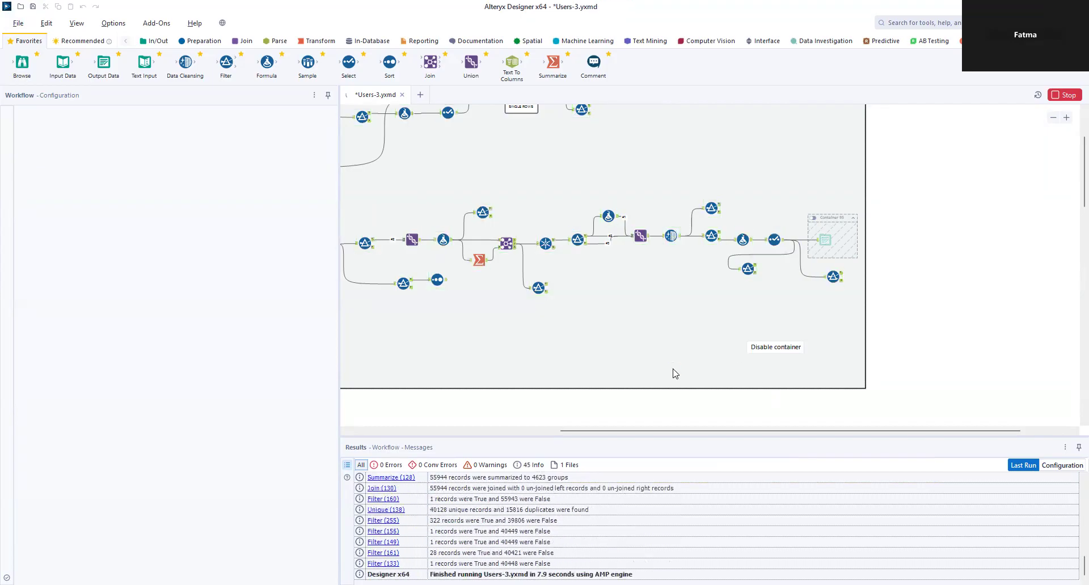
# Step: Review Filter (161)'s 28 True records across Houston South and Houston West, then the Output Data tool
pyautogui.click(833, 277)
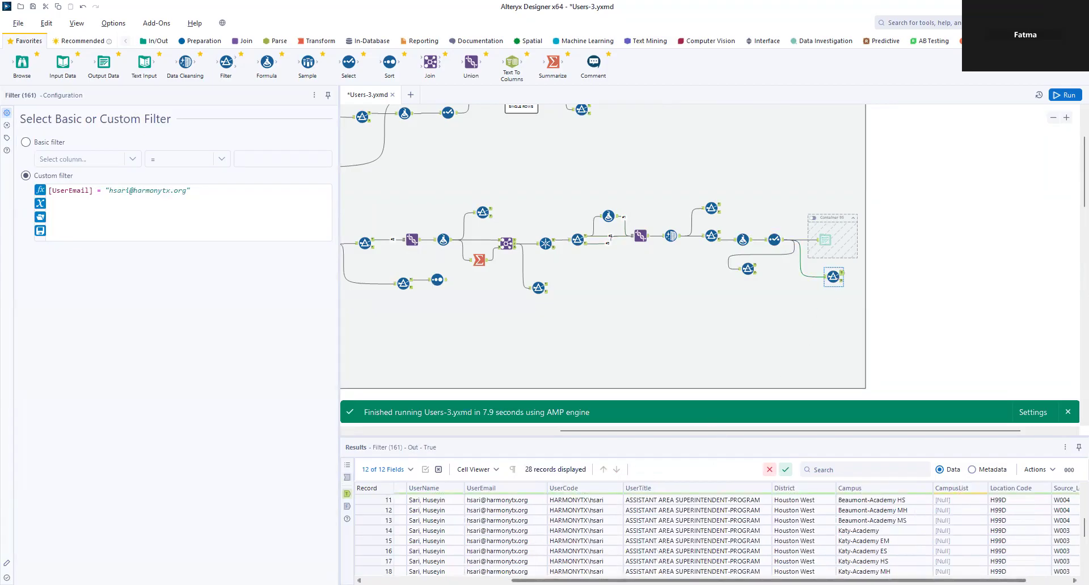
pyautogui.moveTo(768, 581); pyautogui.dragTo(813, 581)
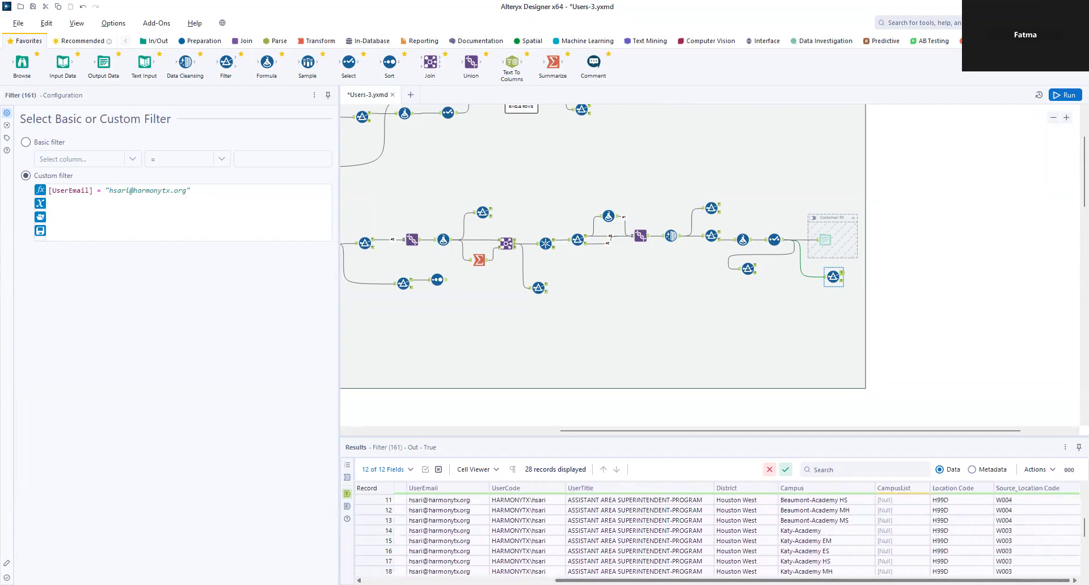
pyautogui.scroll(-4, 817, 522)
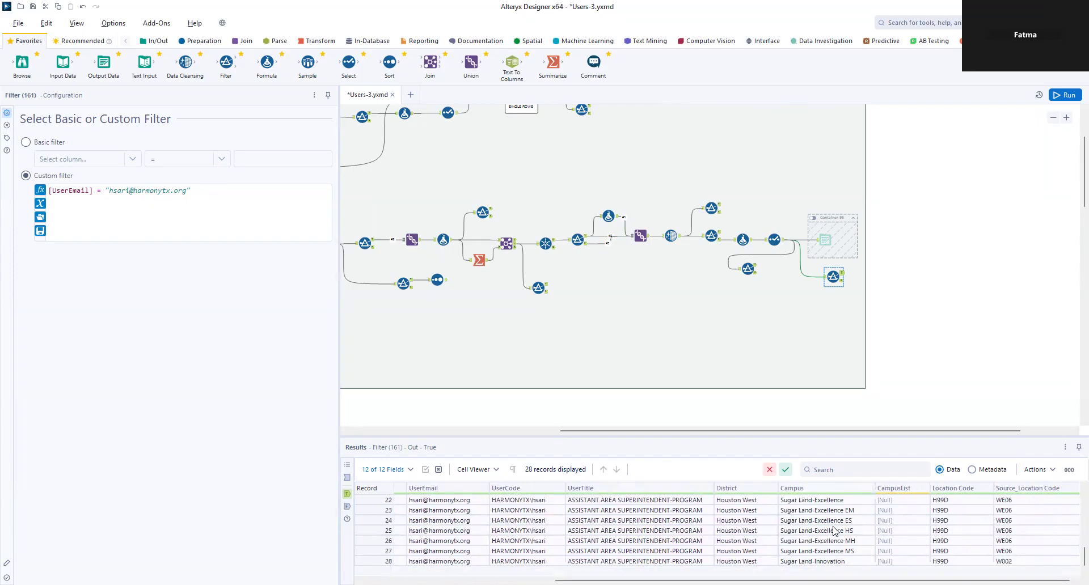
pyautogui.scroll(8, 836, 534)
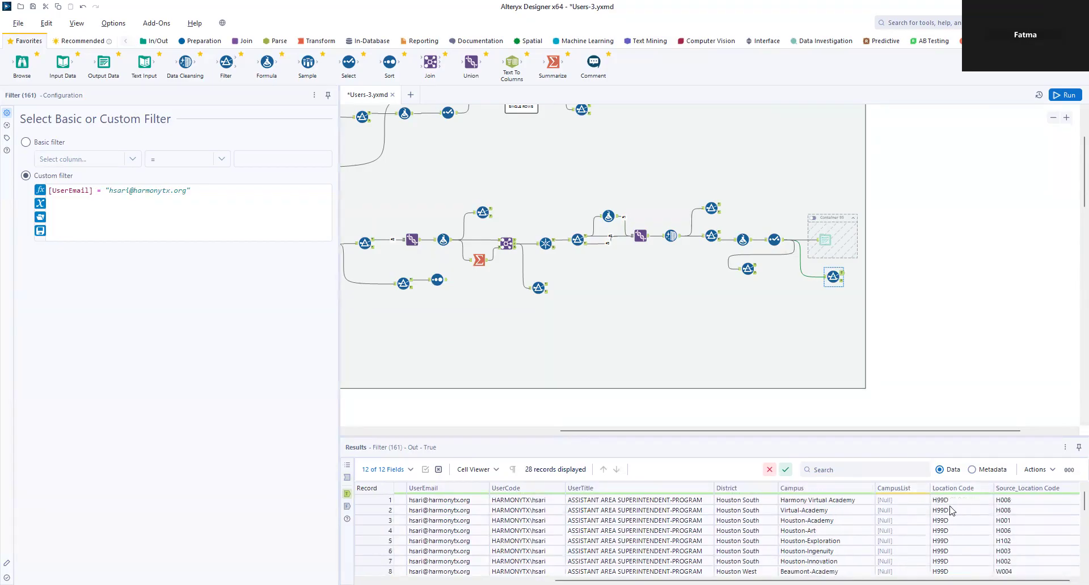
pyautogui.scroll(-6, 1026, 555)
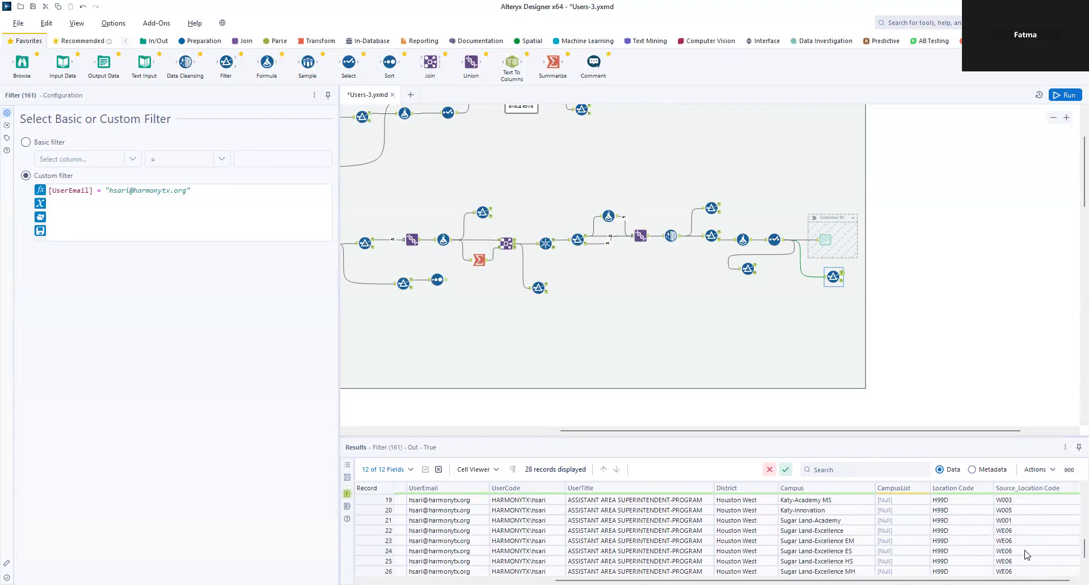
pyautogui.click(815, 229)
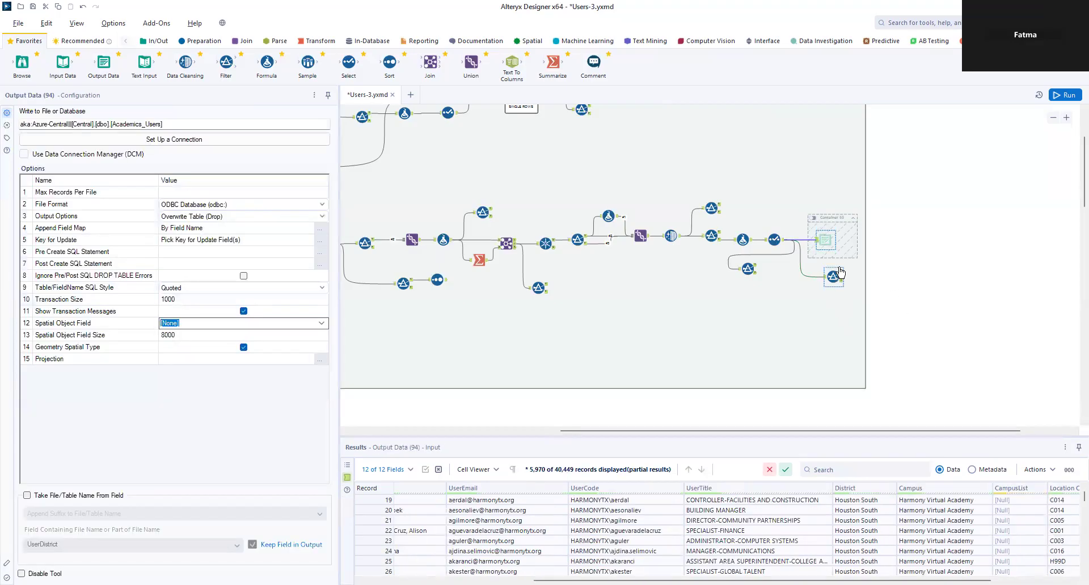
# Step: Enable Container 95 holding the Output Data tool, then return to Filter (161)'s 28-record results
pyautogui.click(813, 218)
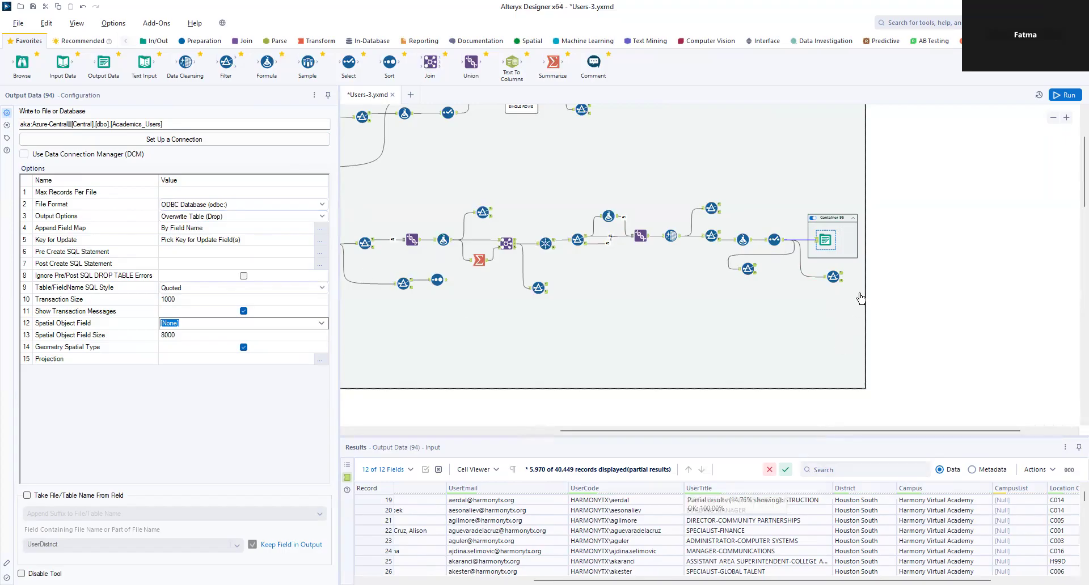
pyautogui.click(840, 278)
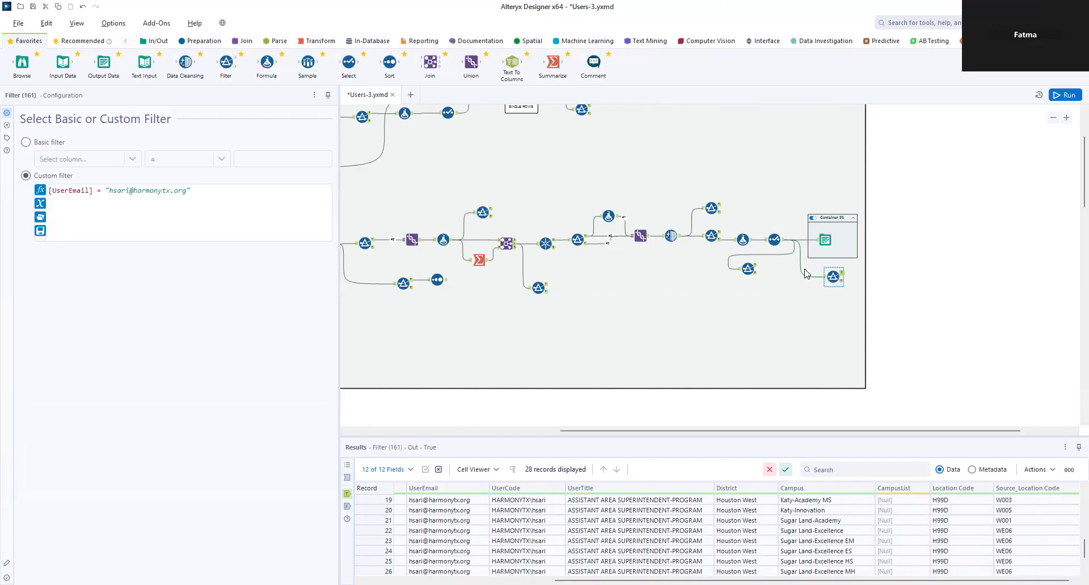
# Step: Run the workflow again with the Output Data container enabled
pyautogui.click(1066, 95)
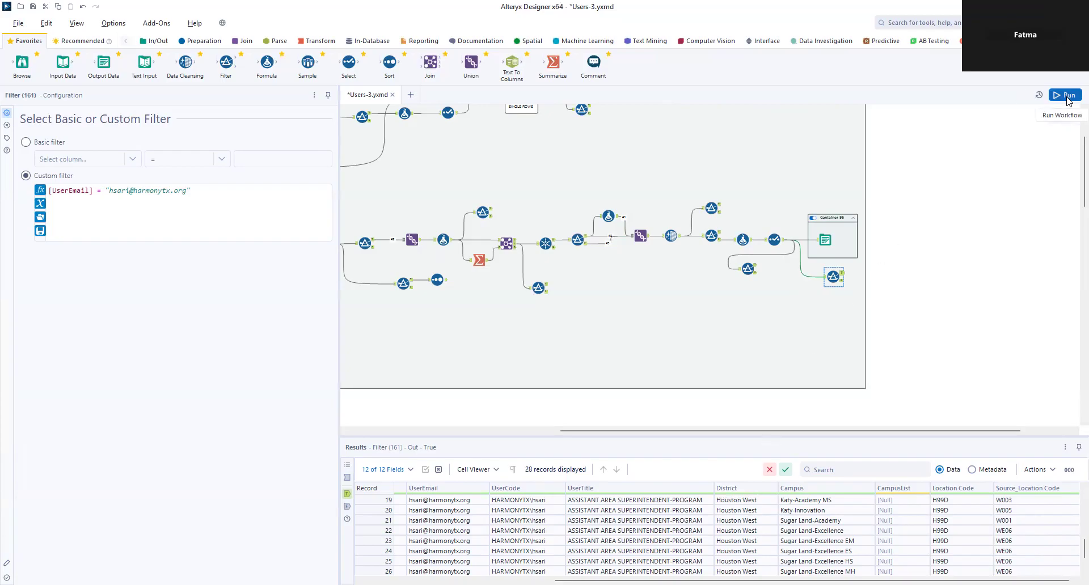